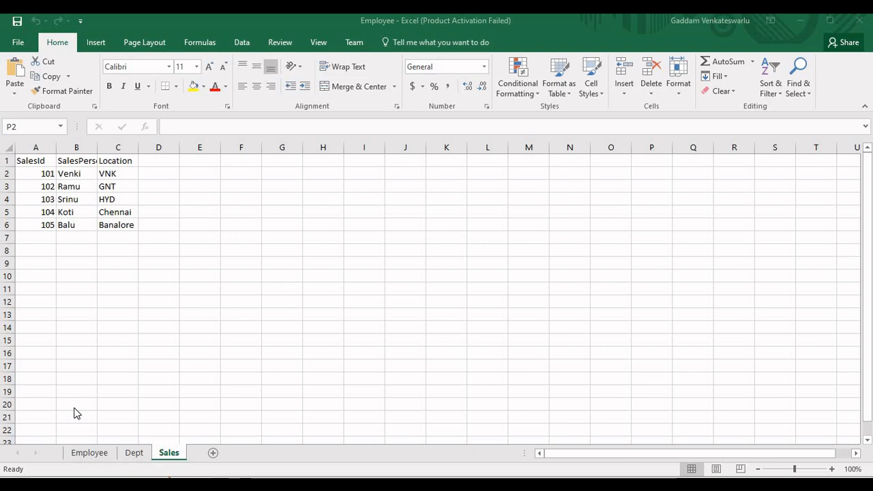
Review the data on the Employee, Dept and Sales sheets and close the Employee workbook
left_click(120, 414)
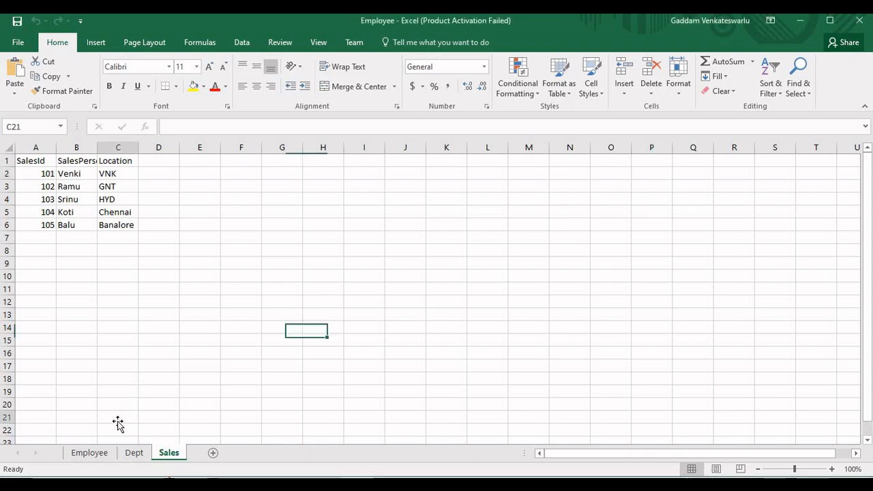
left_click(91, 455)
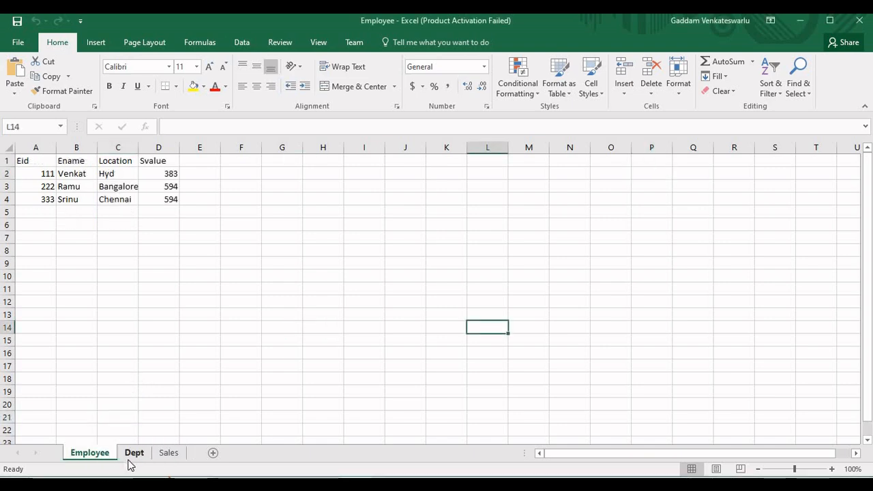
left_click(131, 456)
left_click(167, 454)
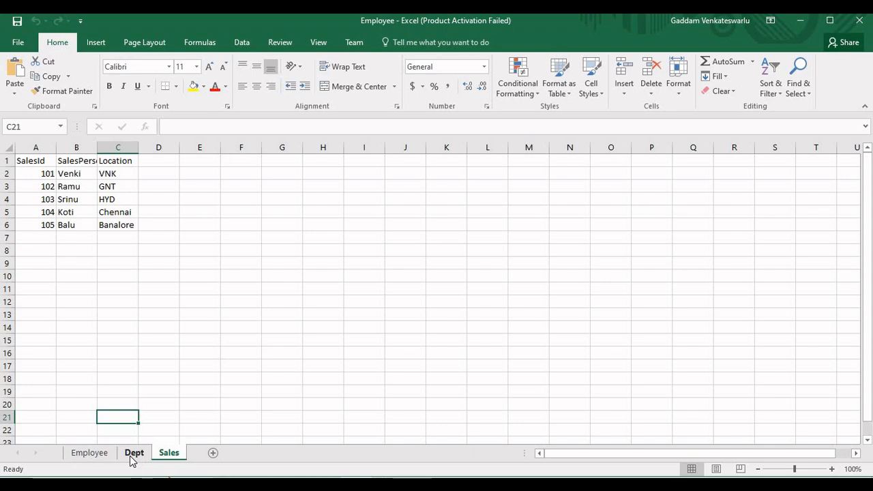
left_click(133, 453)
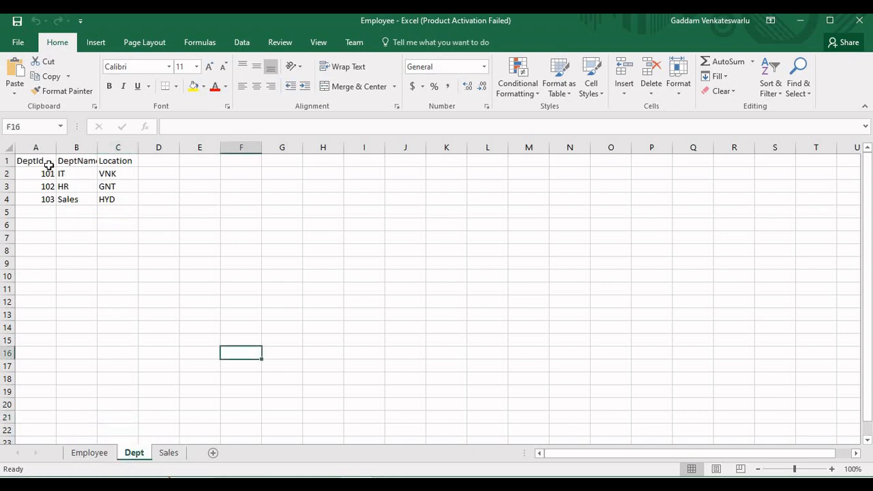
left_click_drag(41, 162, 113, 196)
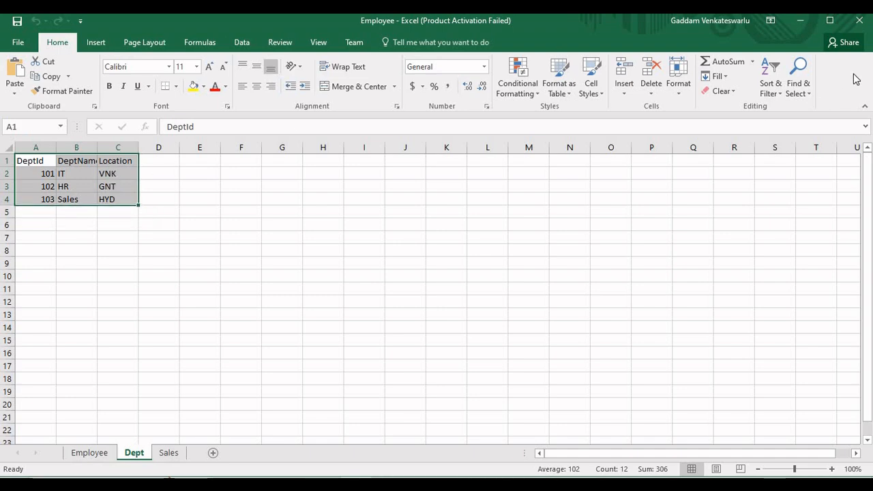
left_click(854, 22)
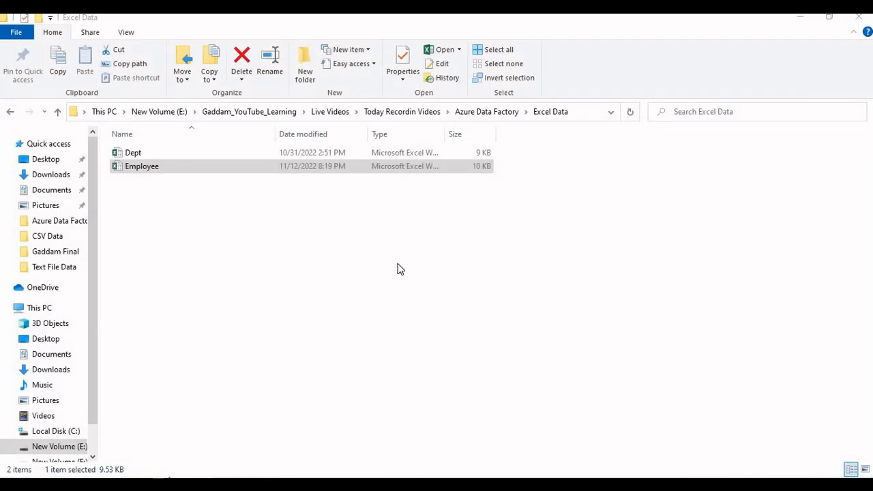
Switch to the Azure portal in the browser, close the Employee.csv blob and return to the root of the sourcedatafiles container
left_click(321, 484)
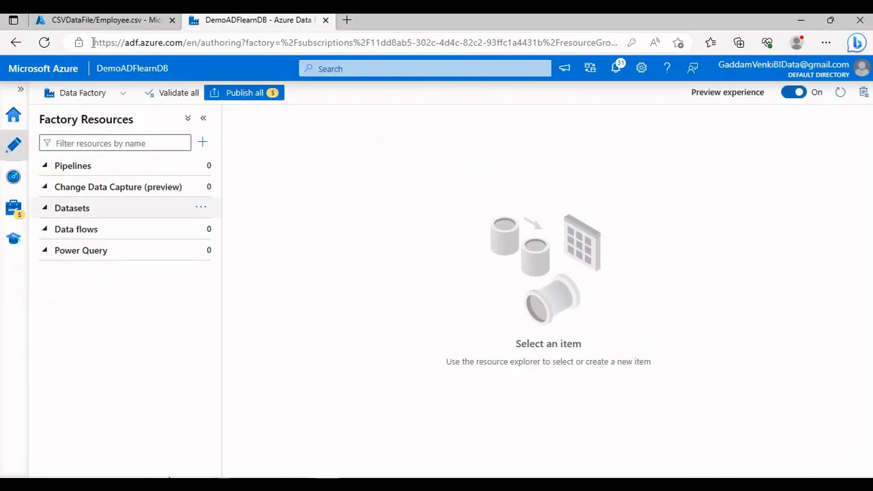
left_click(97, 22)
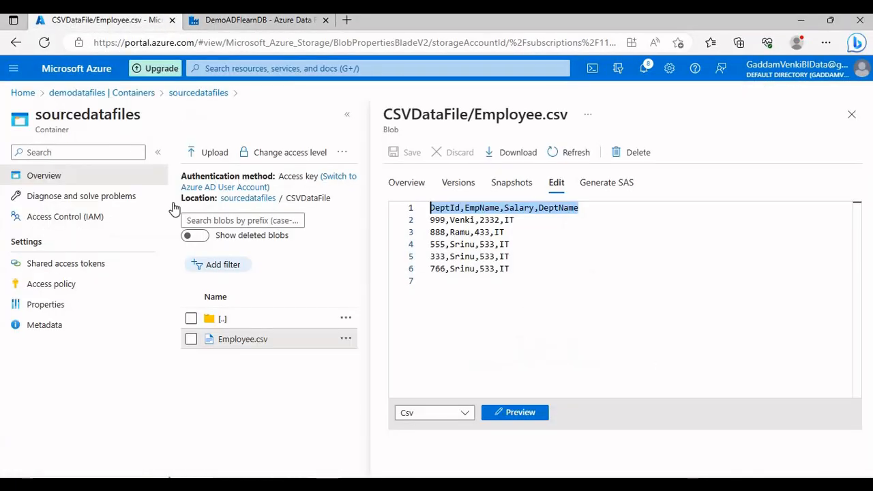
left_click(851, 115)
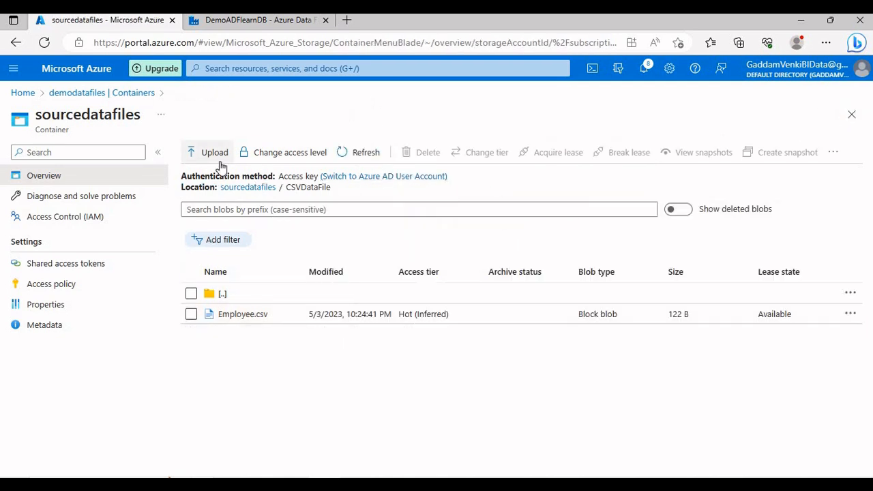
left_click(239, 188)
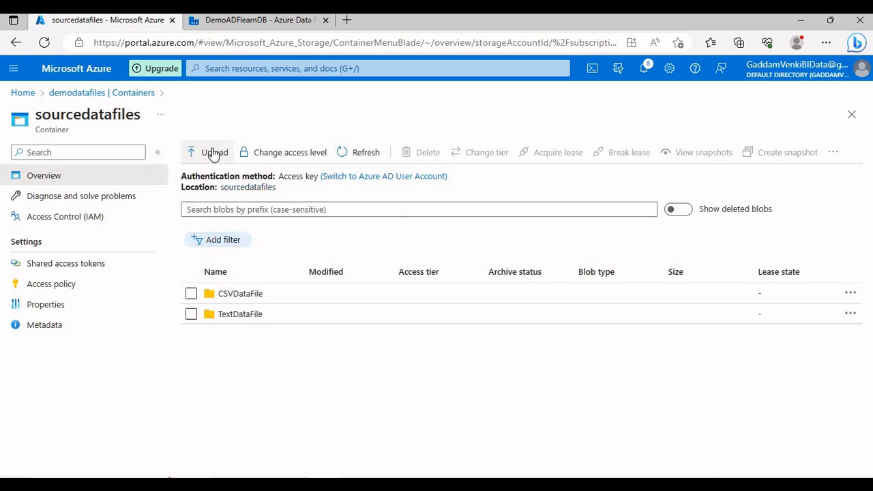
Start a blob upload to the sourcedatafiles container and choose the Employee workbook from the Excel Data folder
left_click(213, 153)
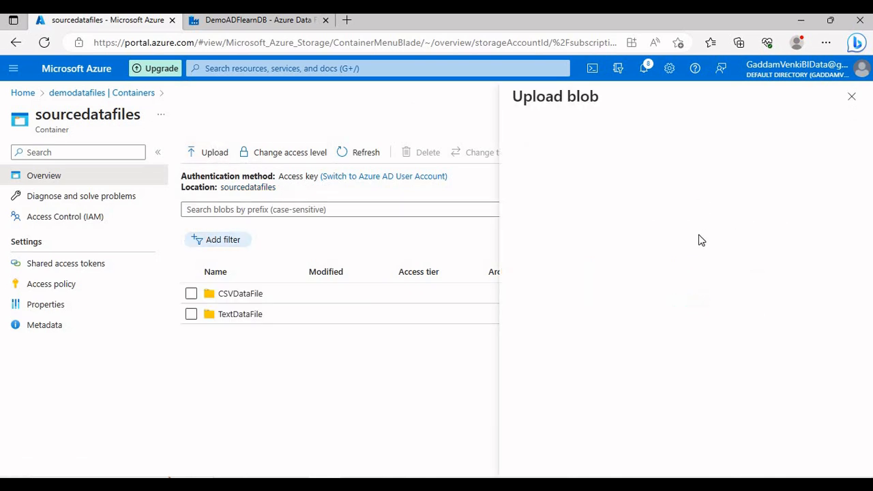
left_click(682, 223)
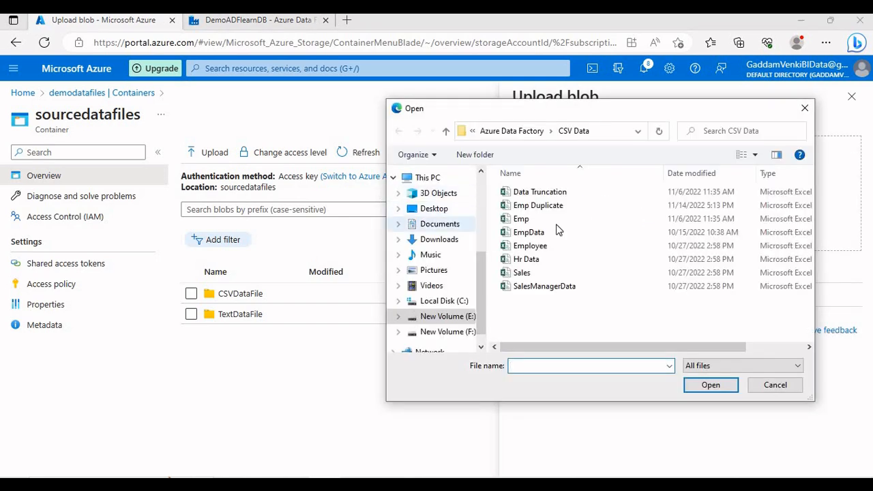
left_click(522, 135)
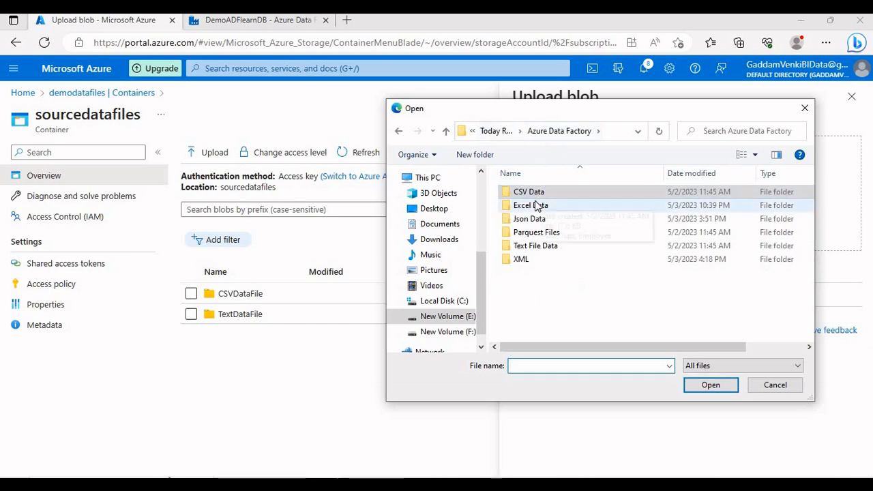
double_click(535, 201)
double_click(539, 208)
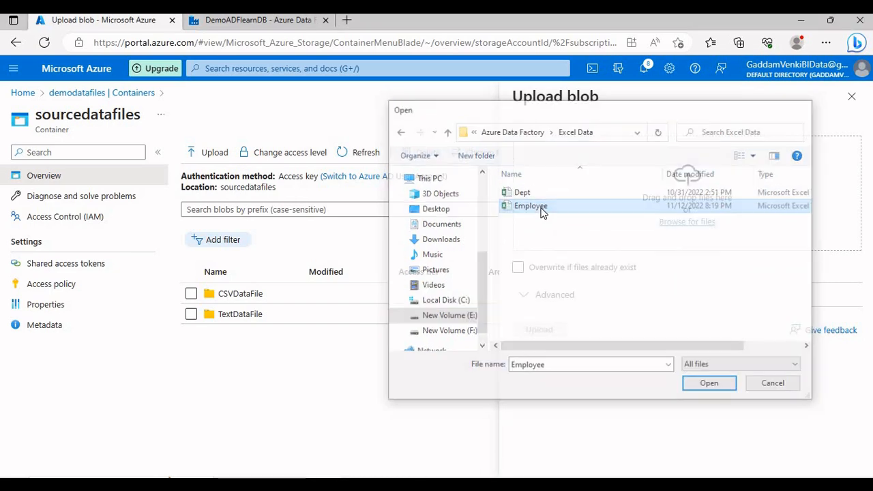
Set the upload folder to ExcelFilesData in the advanced options, upload the file and close the upload pane
left_click(534, 296)
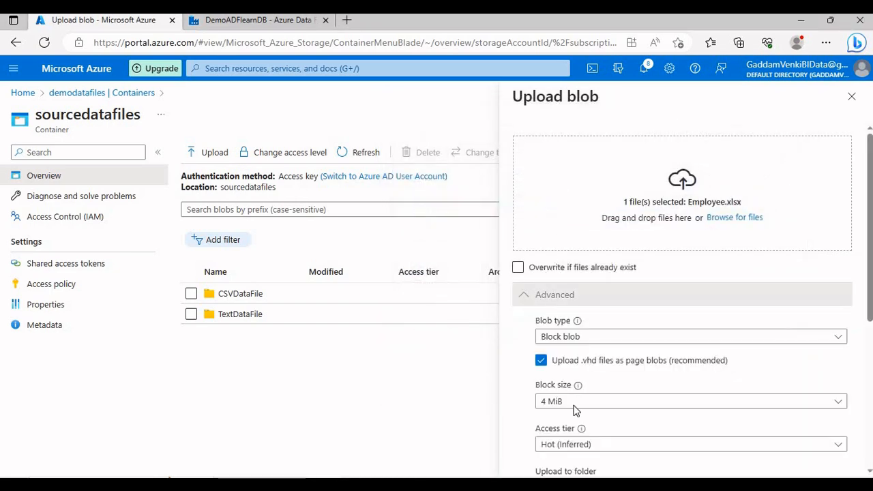
scroll(592, 447, "down", 2)
left_click(613, 382)
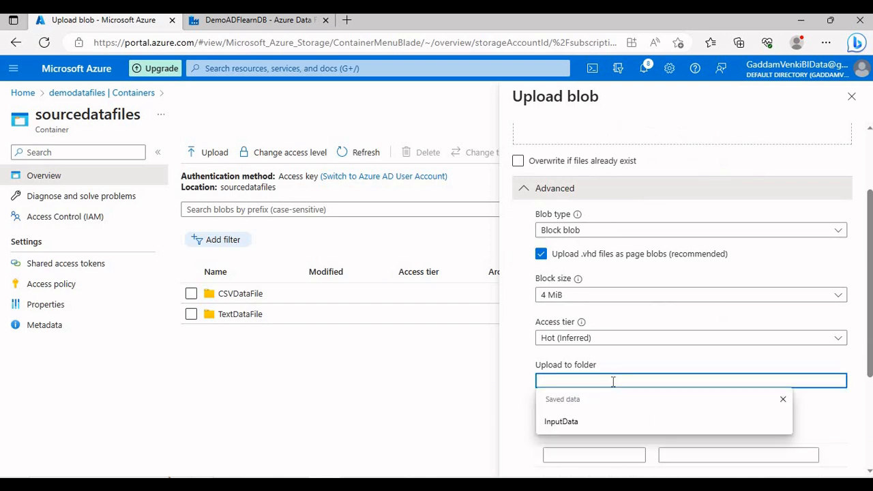
type("ExcelFilesDat")
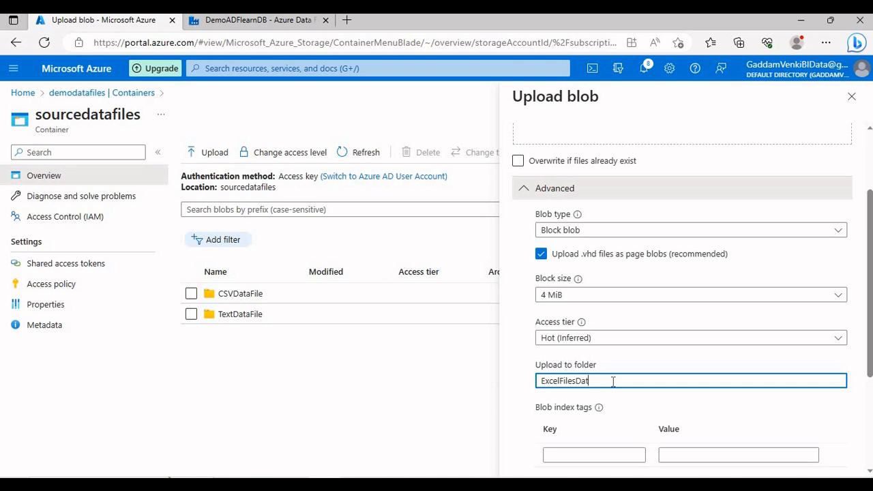
type("a")
scroll(613, 383, "down", 3)
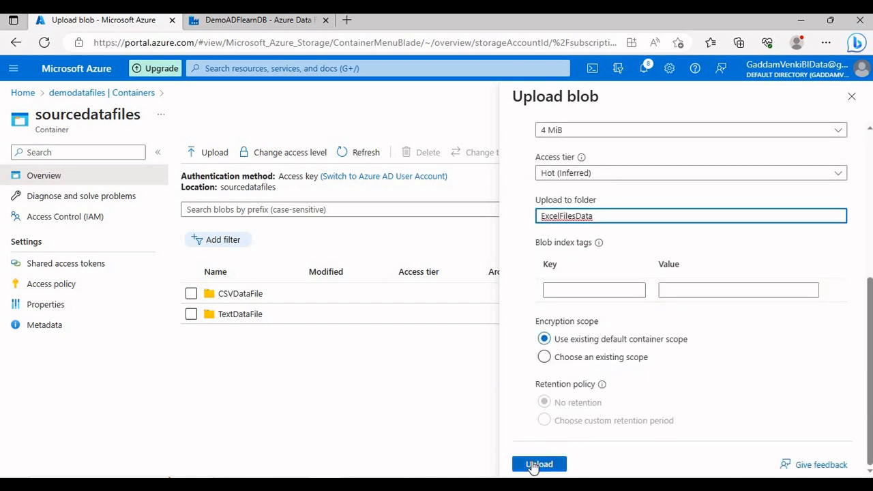
left_click(534, 465)
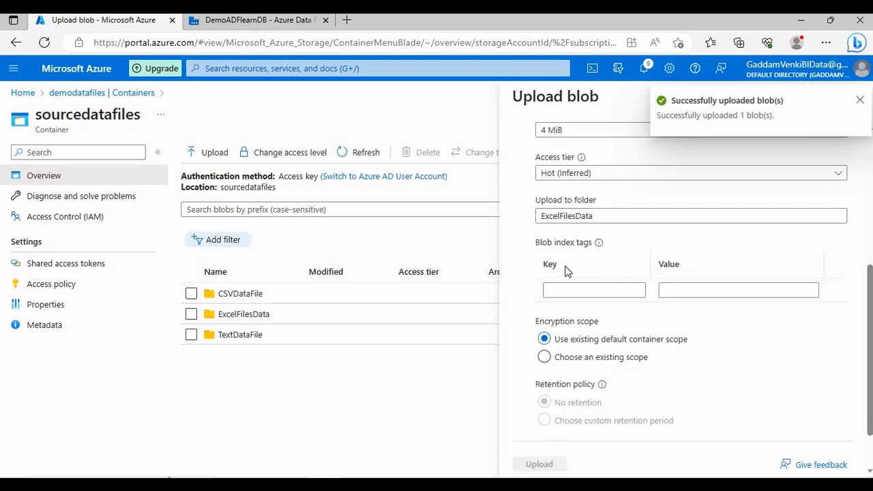
left_click(860, 100)
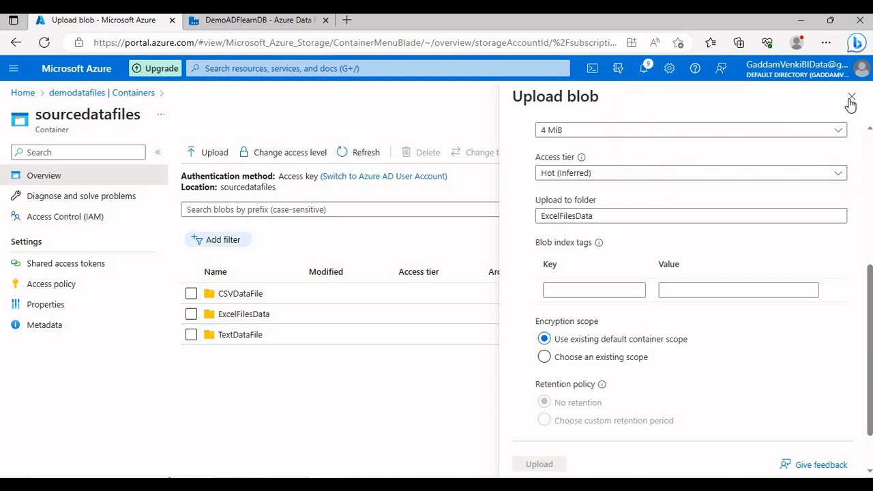
left_click(851, 95)
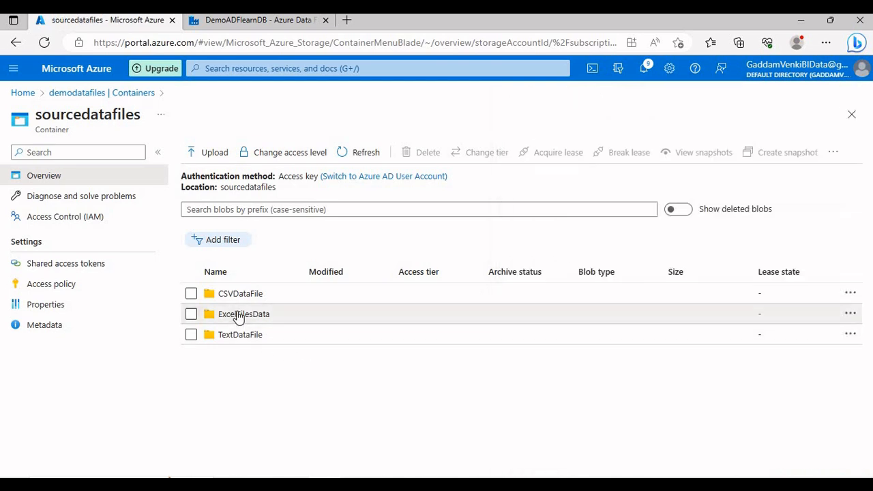
Inspect the contents of the uploaded Employee.xlsx blob in the ExcelFilesData folder and close the blob
left_click(238, 318)
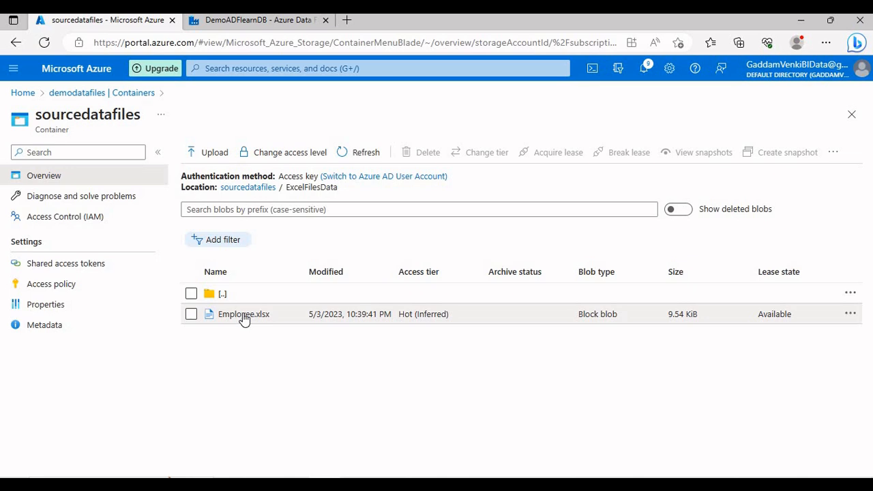
left_click(243, 316)
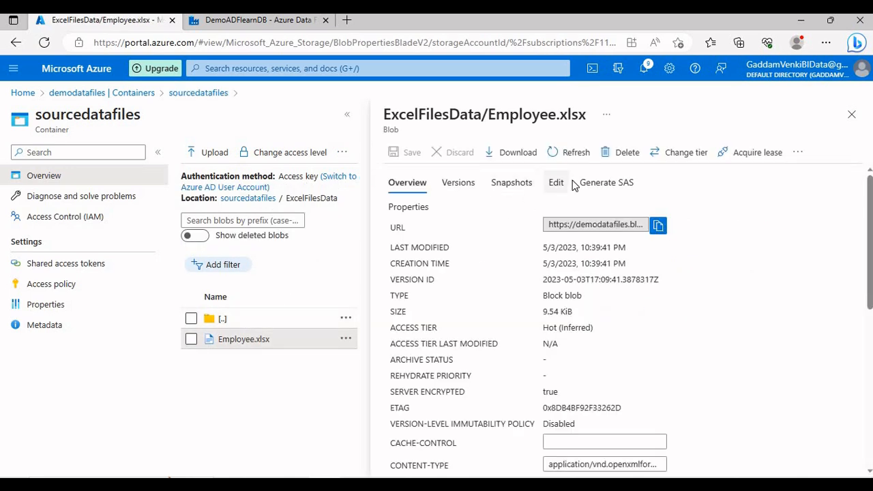
left_click(557, 184)
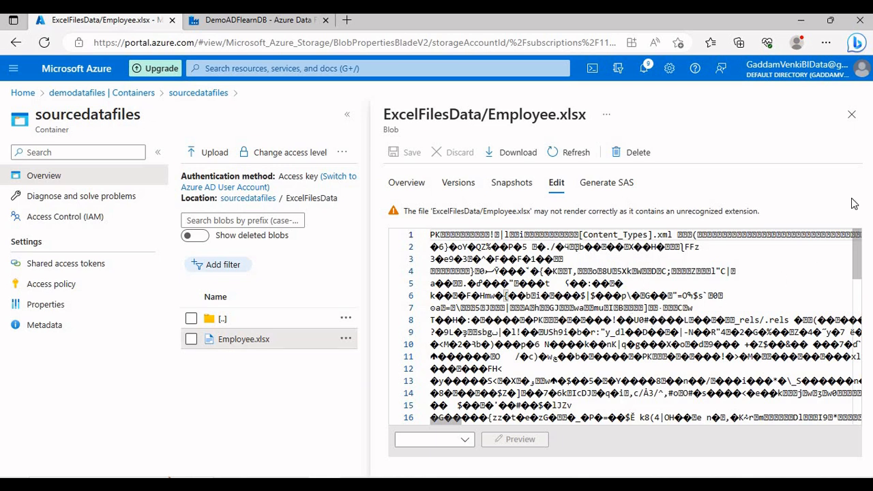
left_click(852, 115)
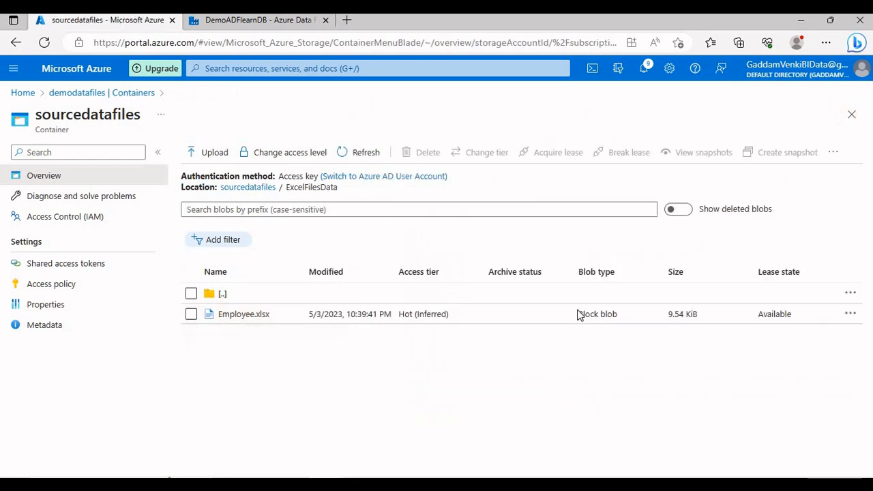
Switch to Azure Data Factory and start a new dataset with Azure Blob Storage as data store and Excel as format
left_click(259, 19)
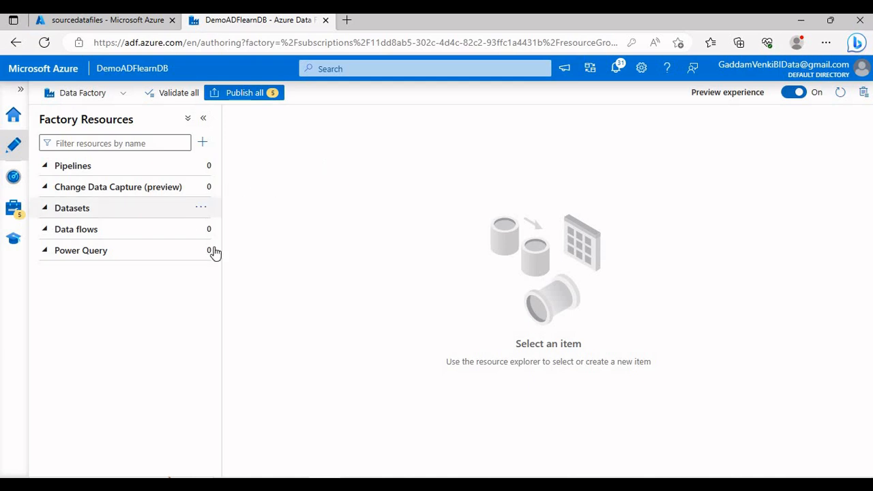
left_click(201, 207)
left_click(256, 234)
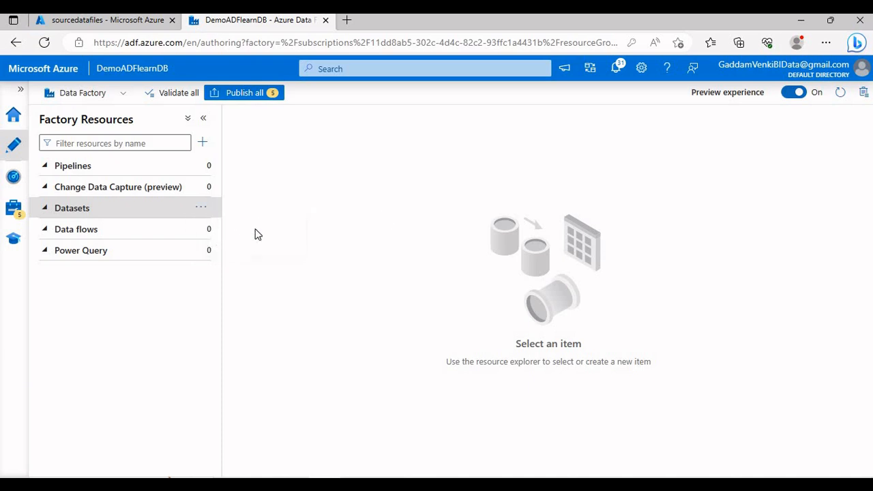
scroll(675, 280, "down", 3)
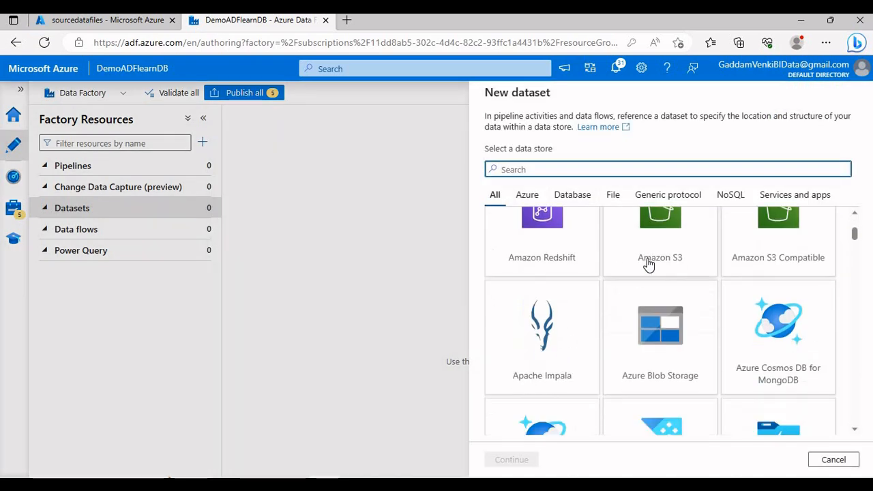
left_click(648, 341)
left_click(523, 461)
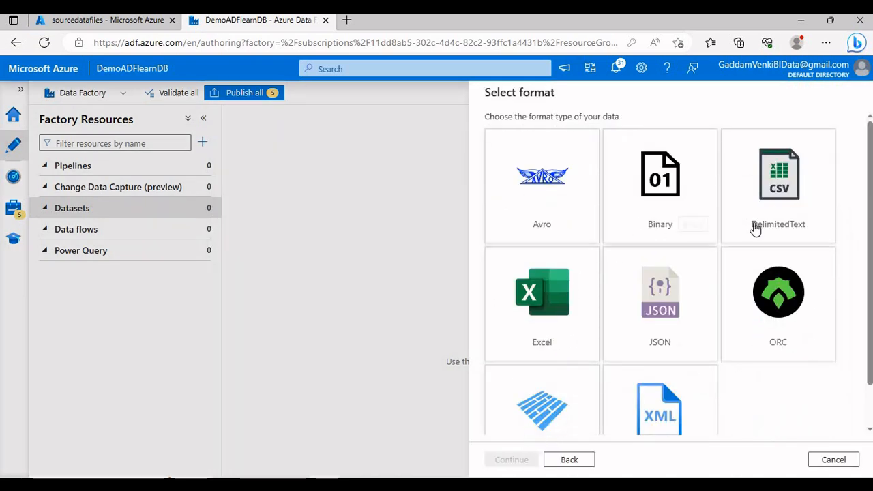
left_click(554, 330)
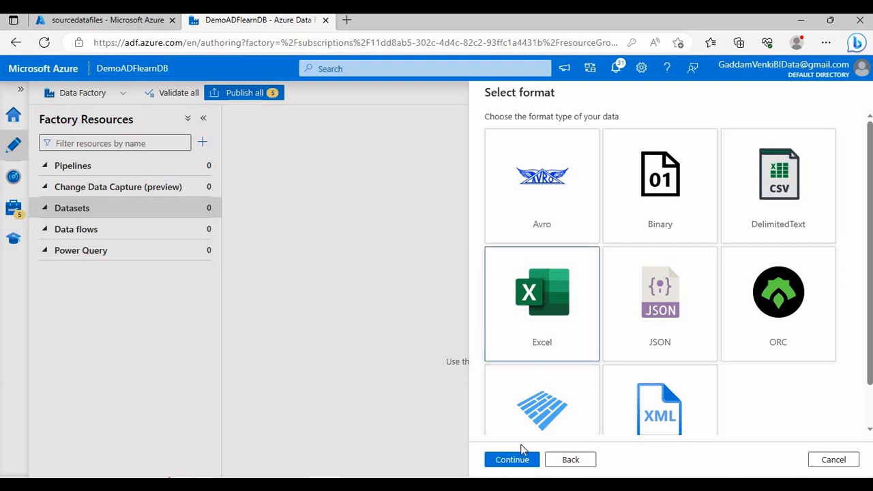
left_click(524, 460)
Name the dataset SourceDataSet and assign it the AzureBlobStorage linked service
left_click_drag(520, 133, 478, 121)
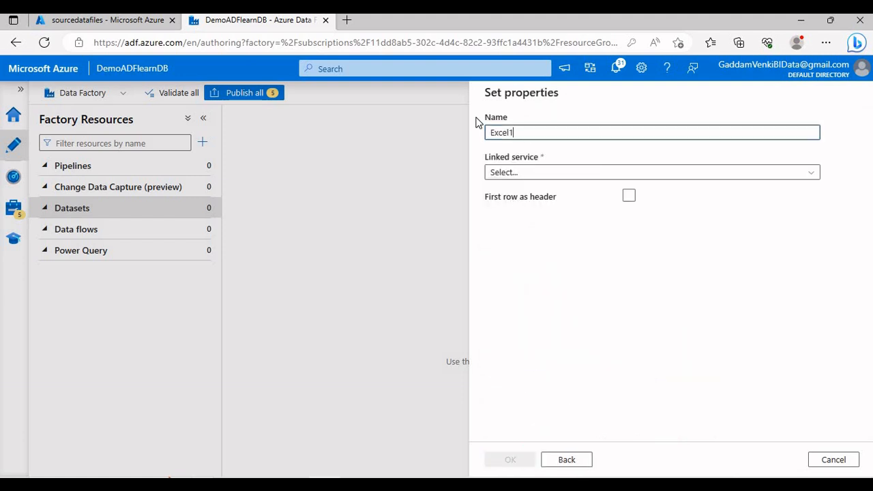
type("SourceData")
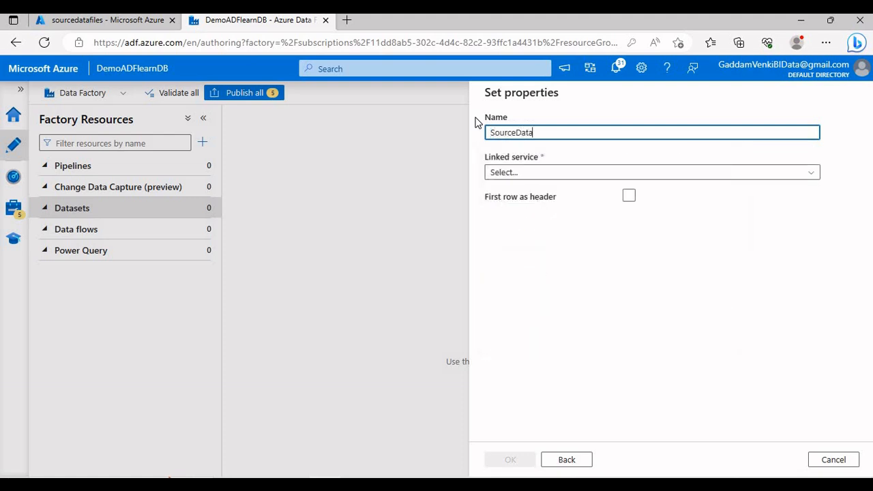
type("Set")
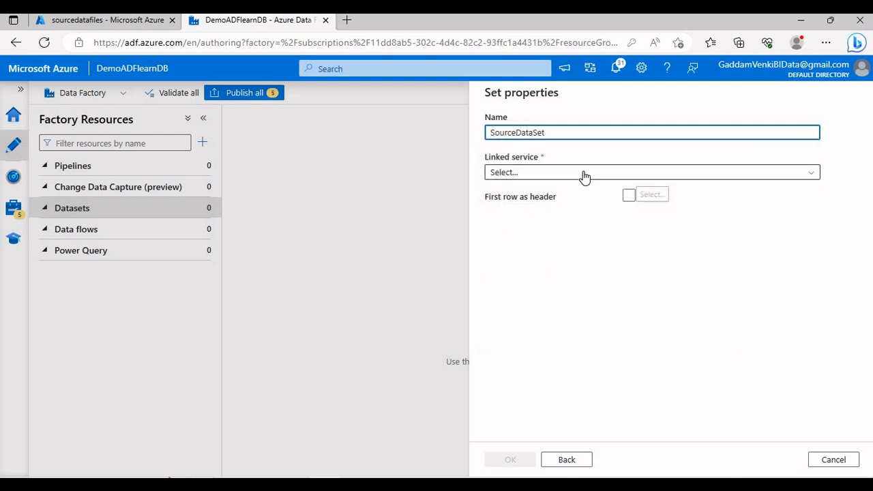
left_click(583, 173)
left_click(514, 255)
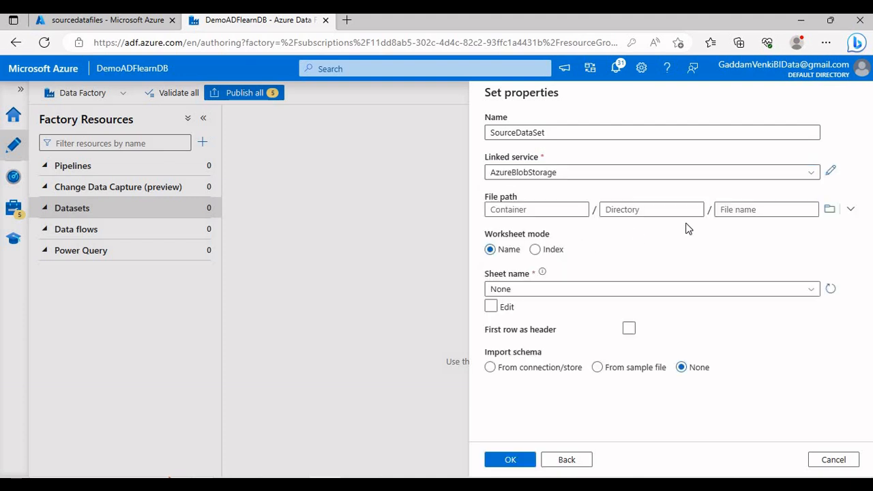
Set the dataset's file path to Employee.xlsx in the ExcelFilesData folder of the sourcedatafiles container
left_click(829, 212)
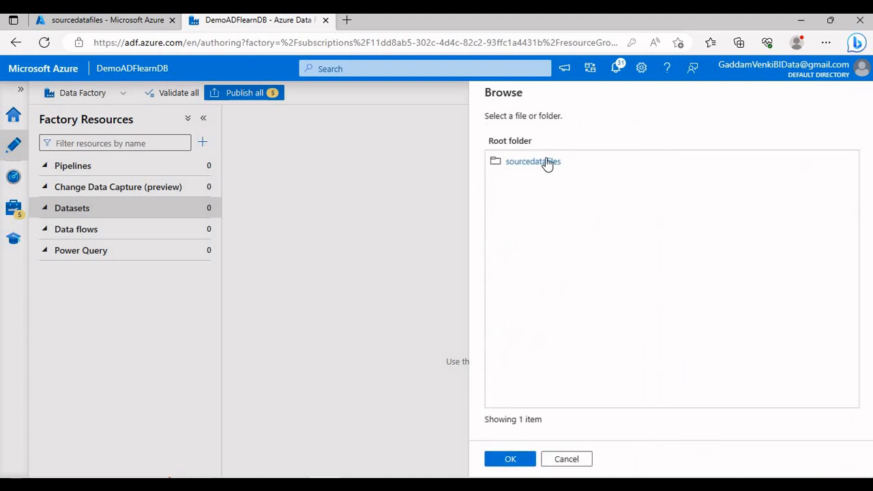
left_click(546, 160)
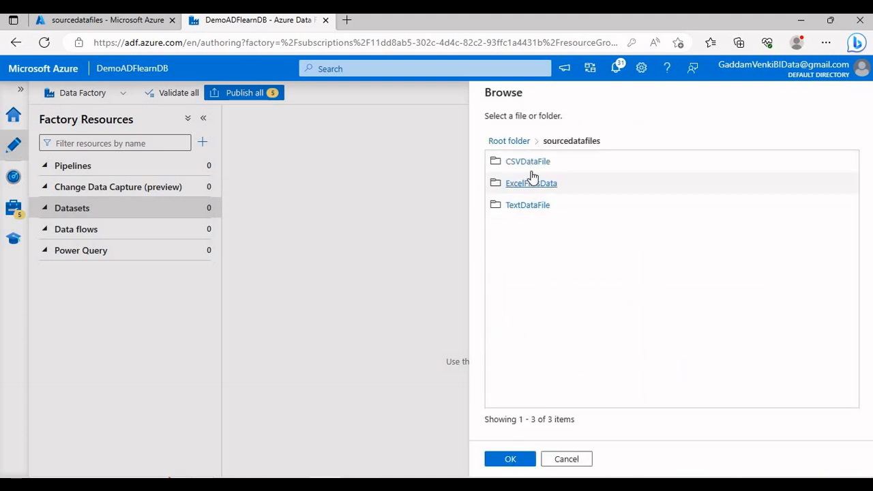
left_click(530, 182)
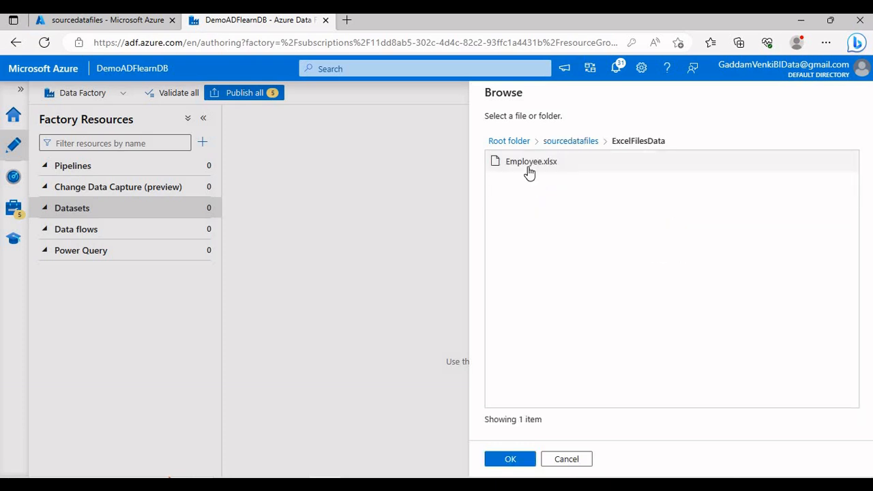
double_click(529, 165)
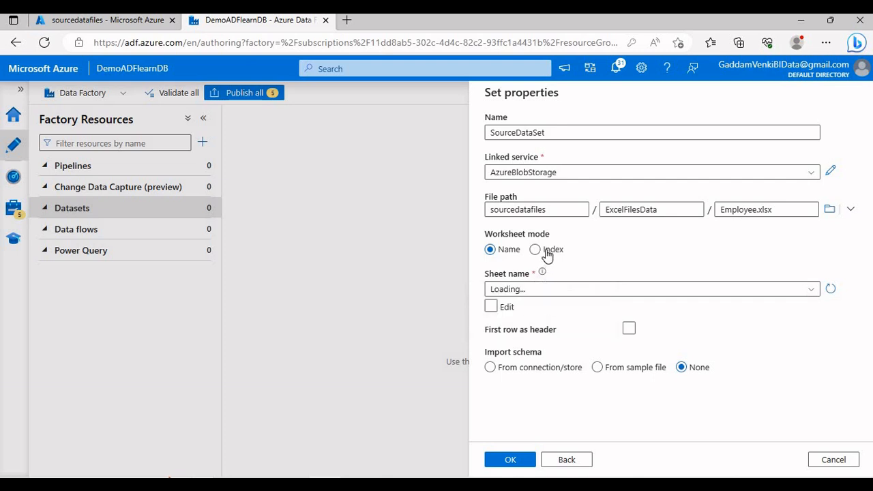
Choose the Dept sheet by name with manual editing enabled, treat the first row as header, and create the dataset
left_click(546, 254)
left_click(515, 251)
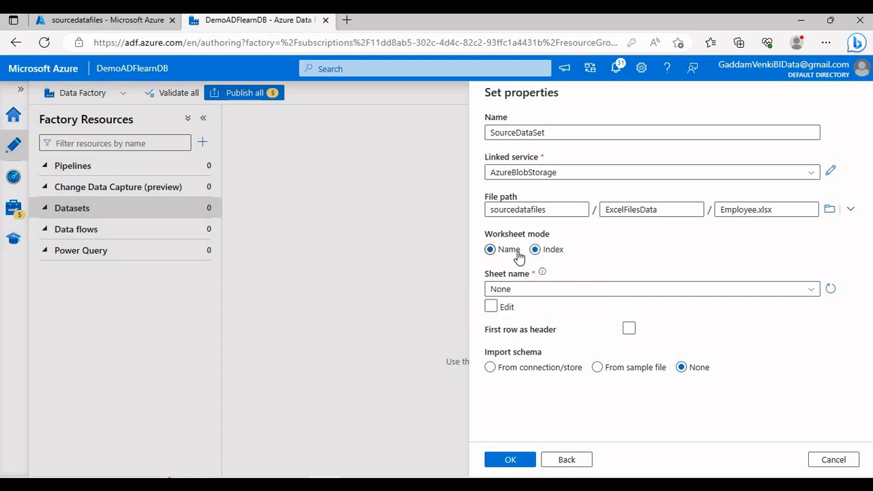
left_click(803, 290)
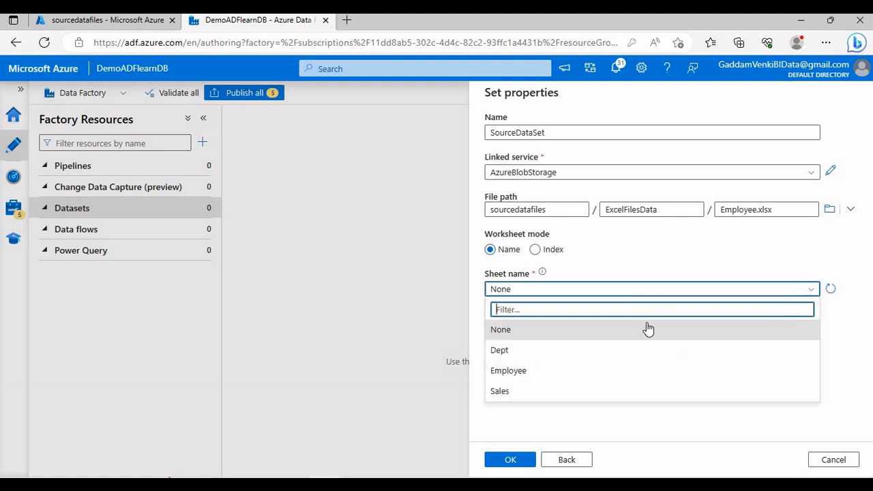
left_click(540, 352)
left_click(493, 307)
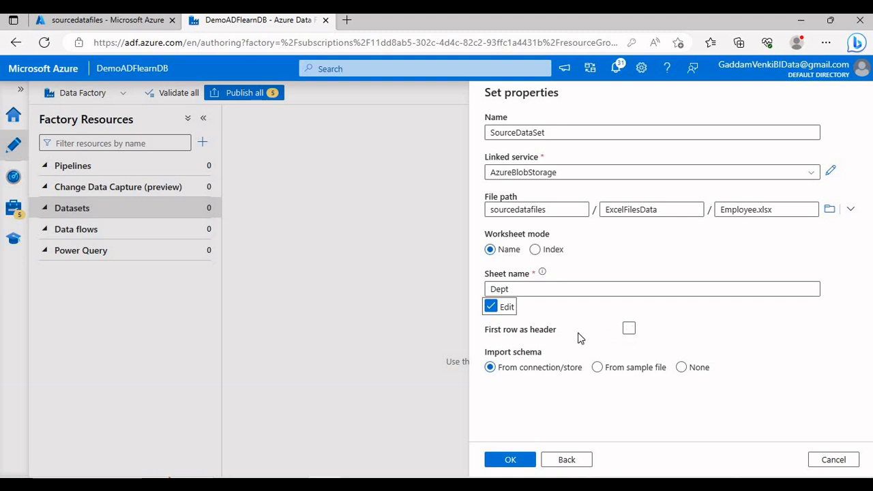
left_click(629, 331)
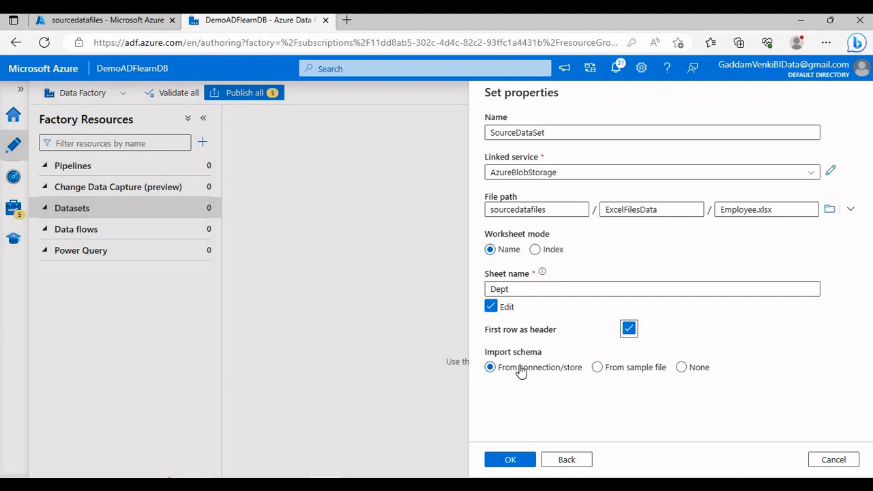
left_click(503, 459)
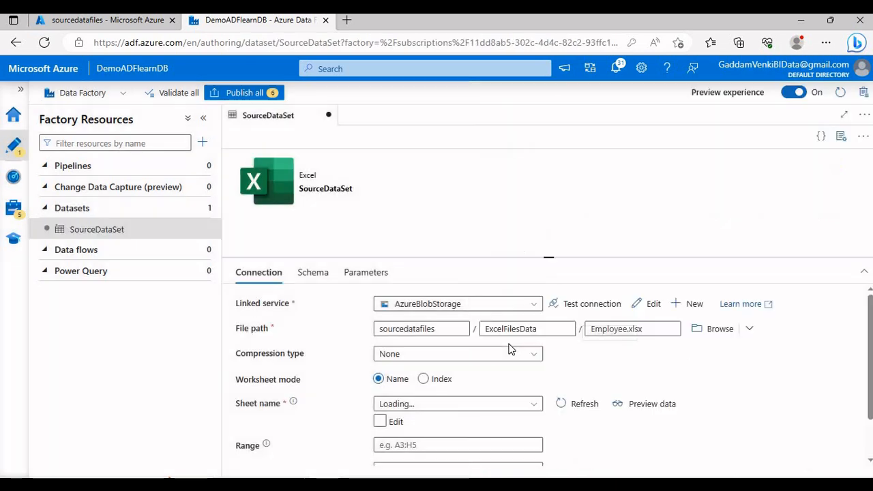
Hide the dataset's properties pane and preview the Dept sheet data to examine its columns
left_click(841, 136)
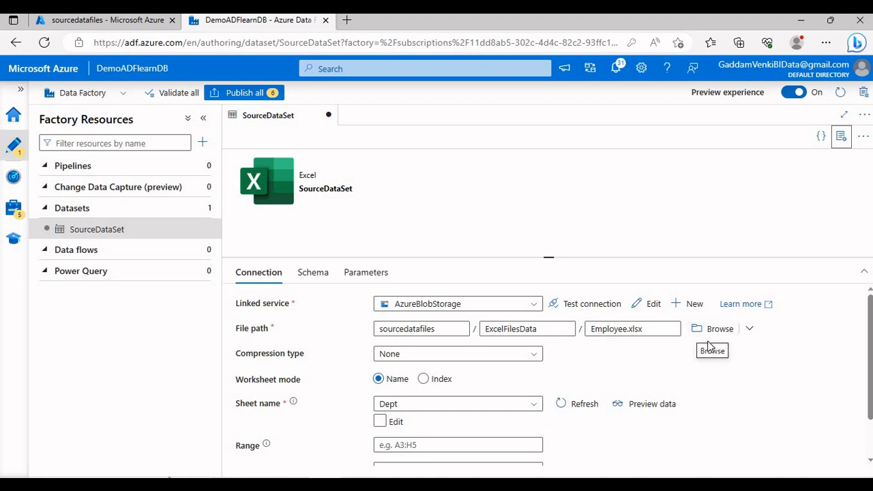
left_click(665, 405)
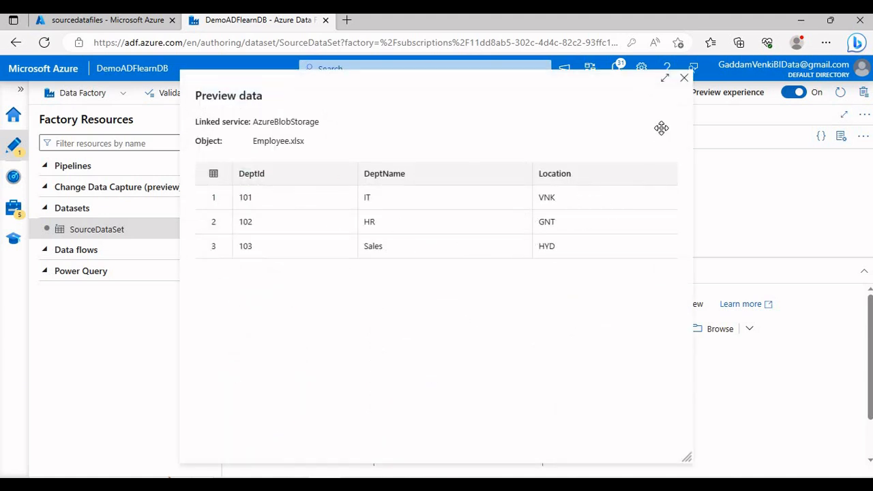
left_click(685, 81)
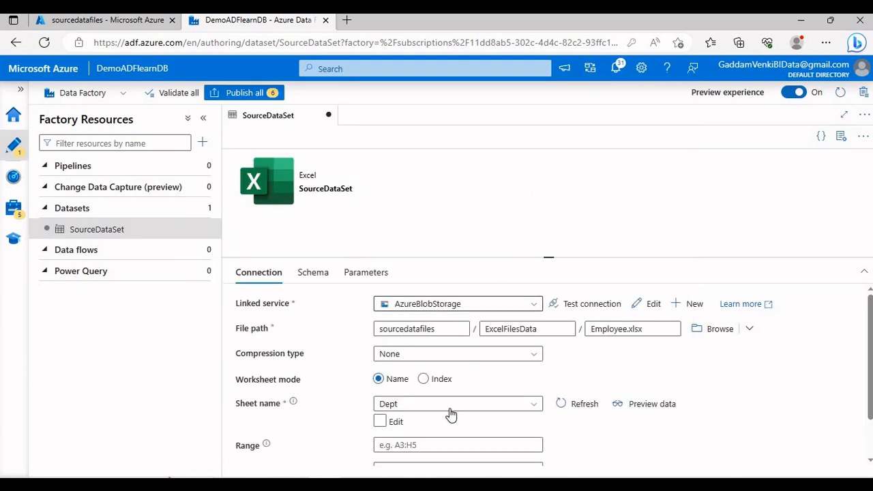
left_click(645, 405)
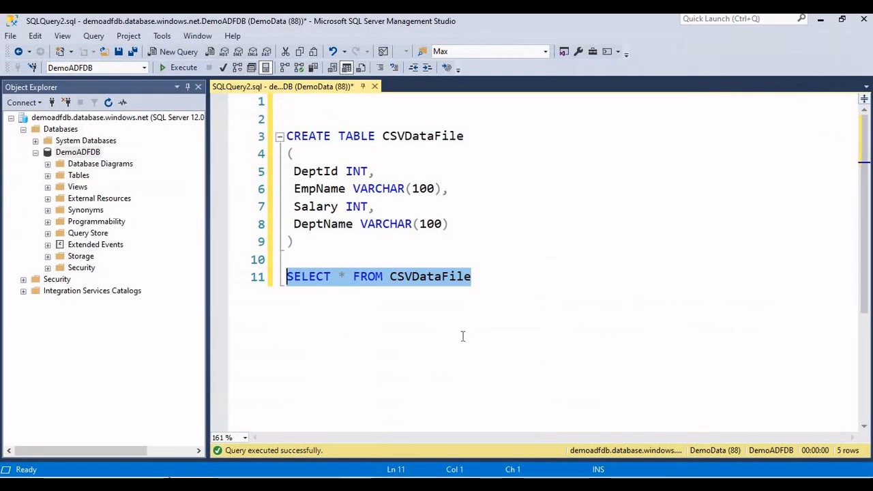
In SQL Server Management Studio, write a CREATE TABLE ExcelData statement with an empty parenthesised column block below the existing SELECT query
left_click(489, 286)
key("Return")
key("Return")
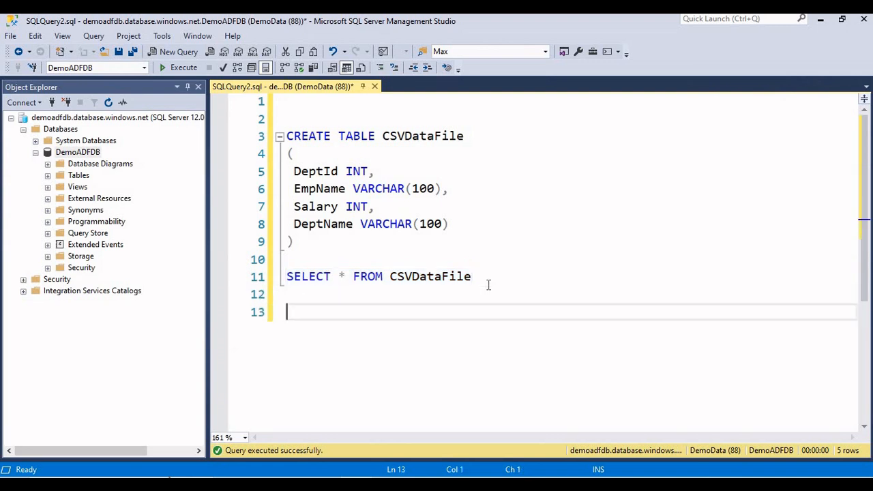
type("CREATE TAB")
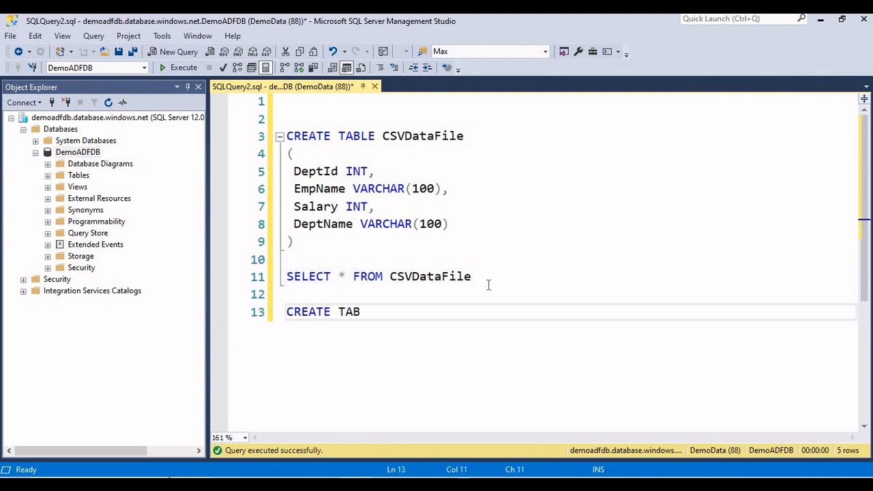
type("LE Exce")
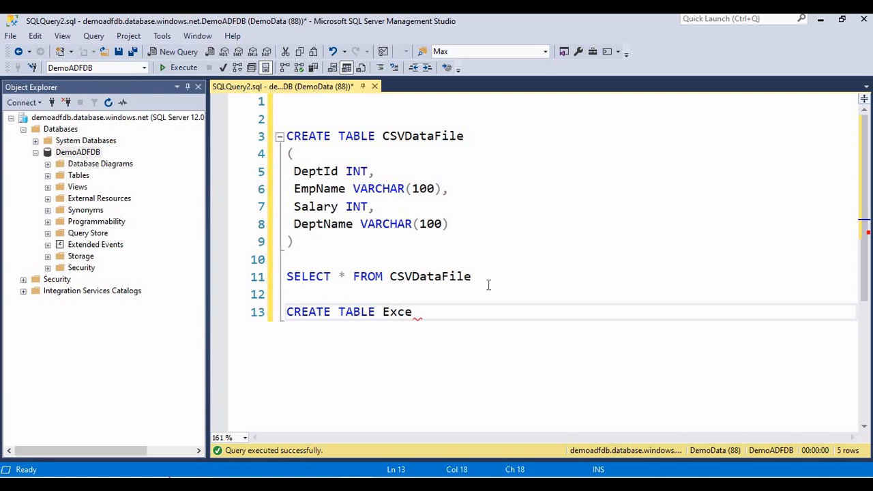
type("lData")
key("Return")
type("(")
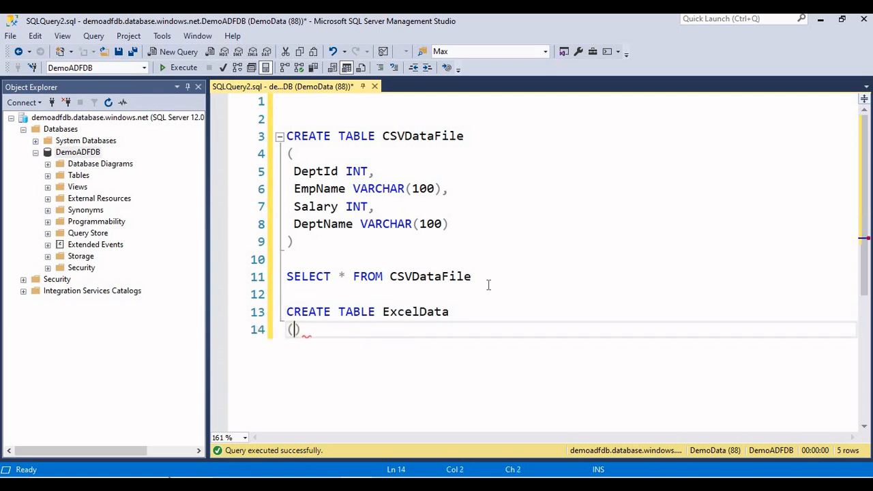
key("Return")
type(")")
key("Up")
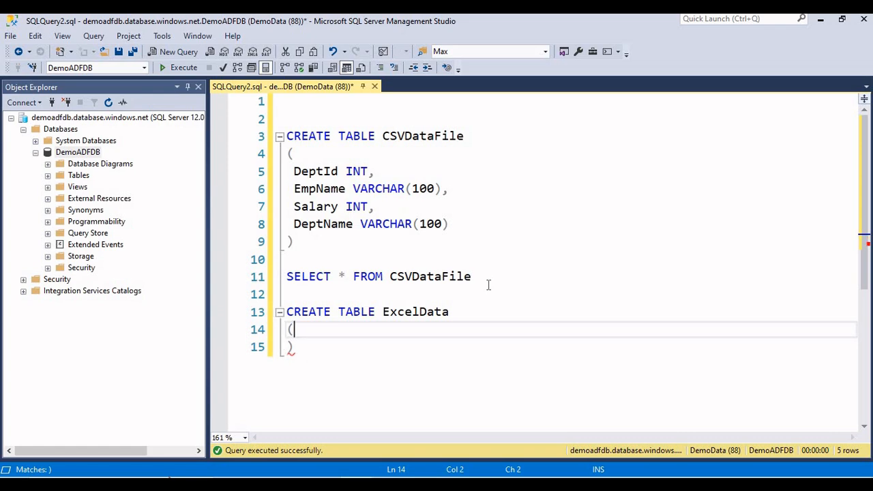
key("Return")
Check the column names in the Data Factory preview and add DeptId INT and DeptName VARCHAR(100) to the ExcelData definition
left_click(326, 484)
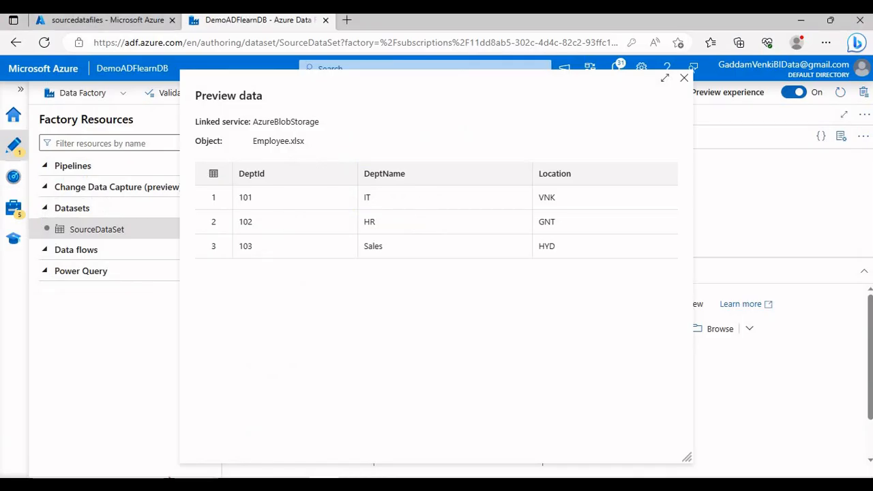
left_click(330, 484)
type("De")
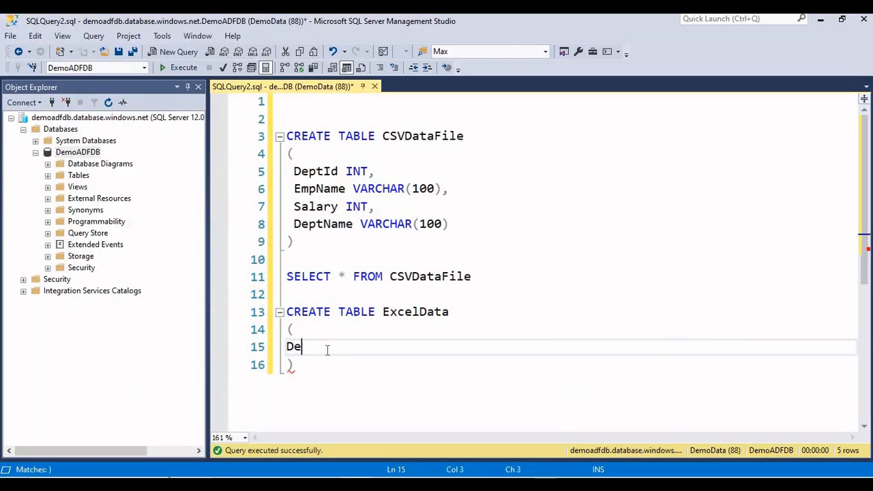
type("ptId INT,")
key("Return")
type("D")
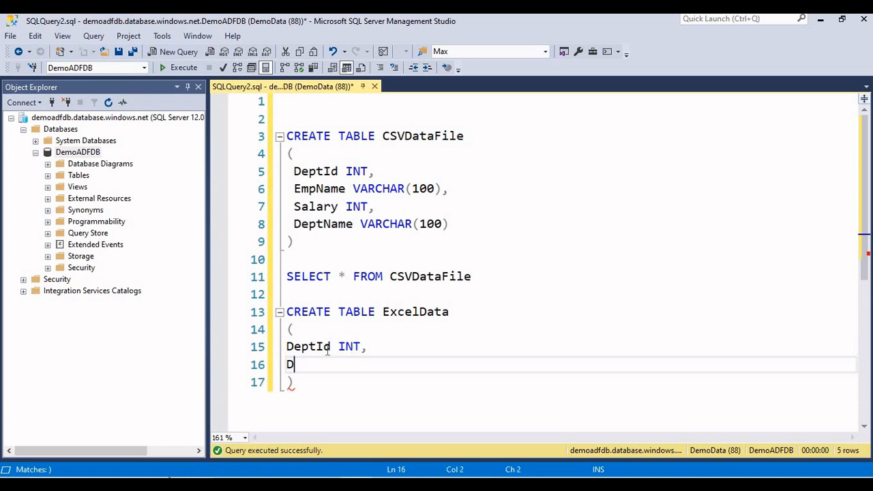
type("eptName")
type("VA")
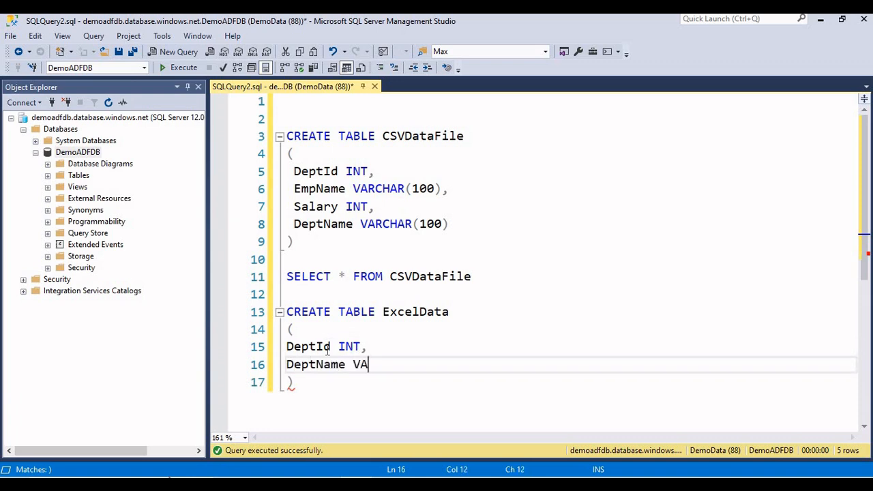
type("RCHAR(100),")
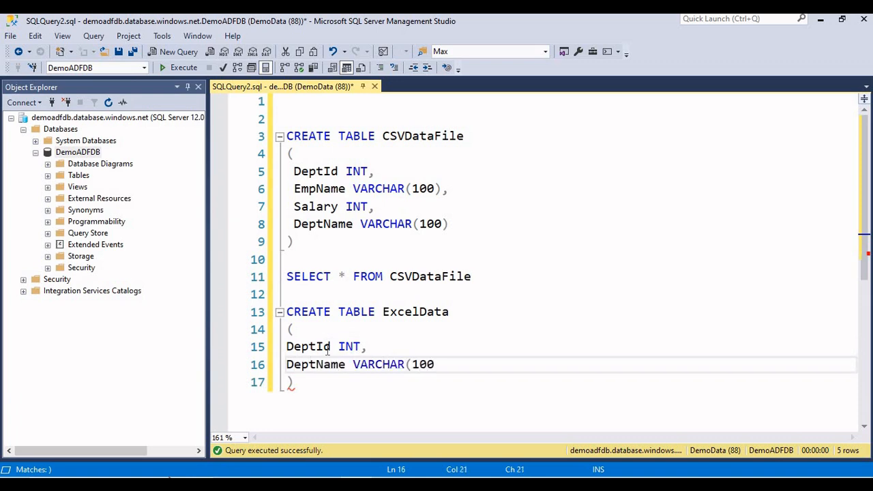
key("Return")
Add a DeptLocation VARCHAR(100) column as the last column of the ExcelData definition
type("d")
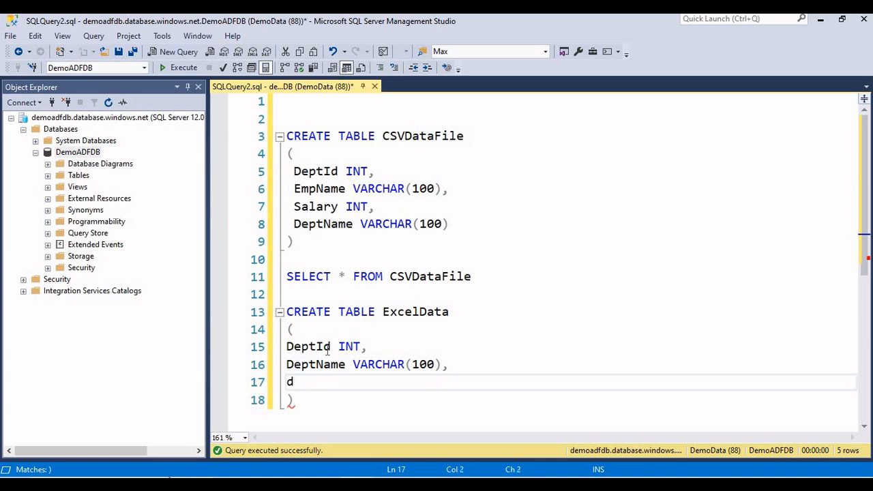
type("DeptLocation VARC")
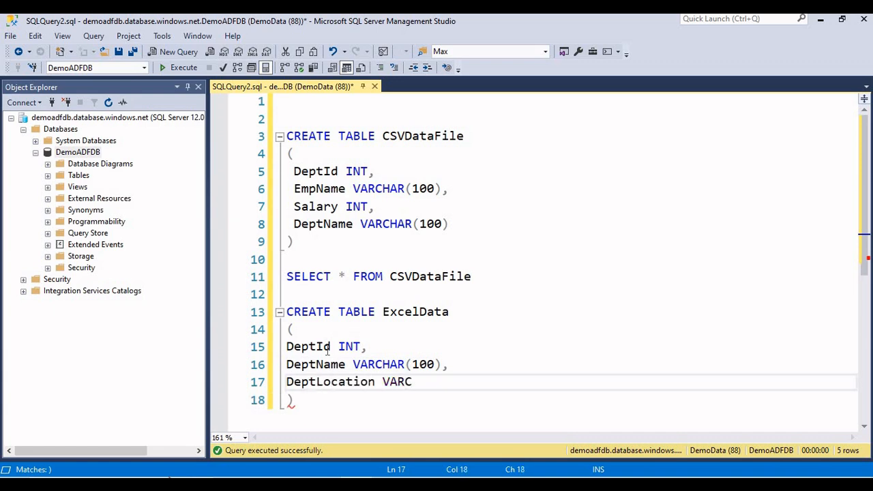
type("HAR()")
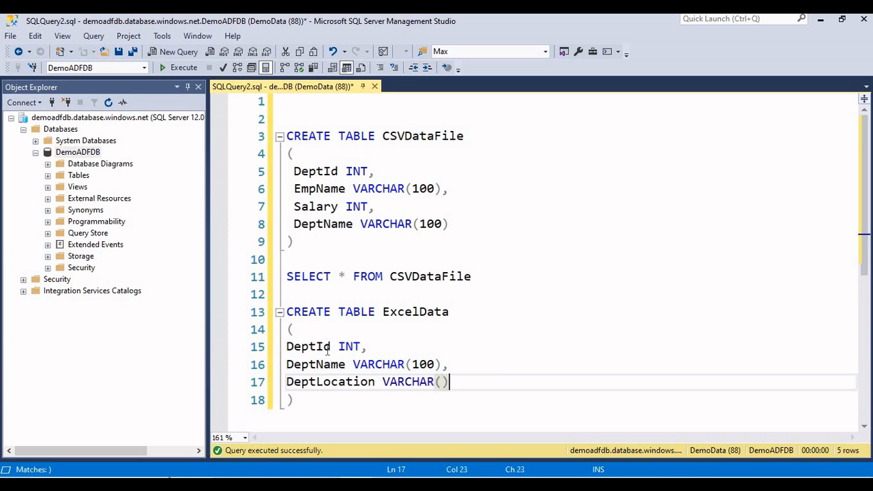
type("100")
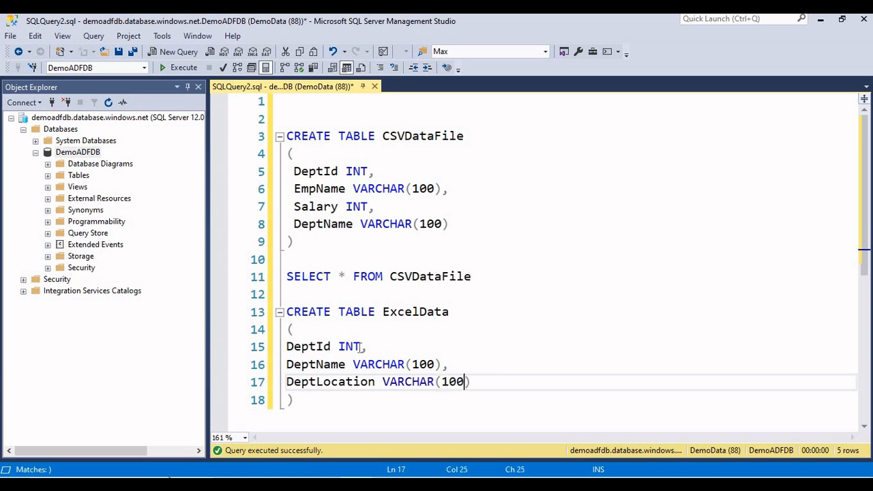
Execute only the CREATE TABLE ExcelData statement, hide the results pane and select the table name
scroll(360, 347, "down", 2)
left_click_drag(300, 294, 278, 210)
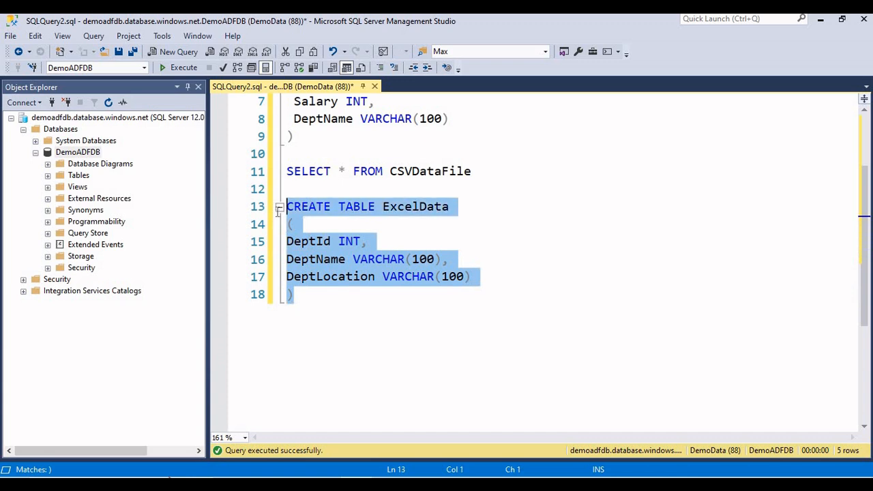
left_click(179, 67)
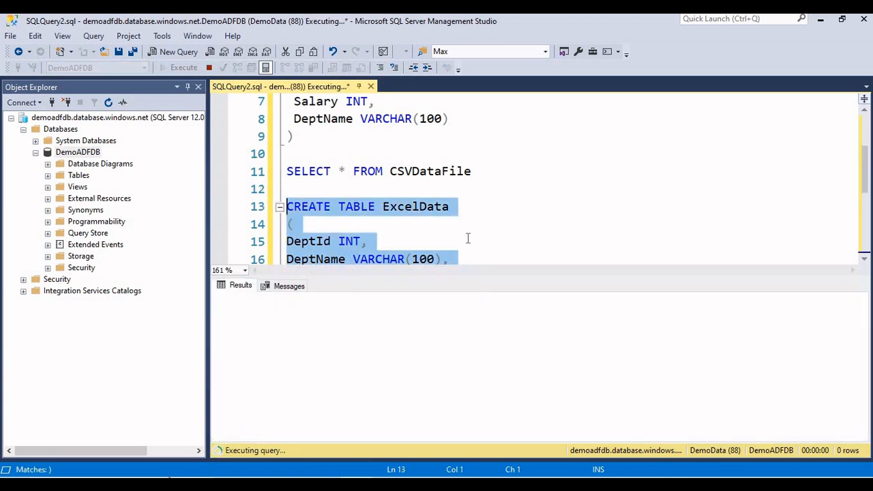
key("ctrl+r")
double_click(435, 211)
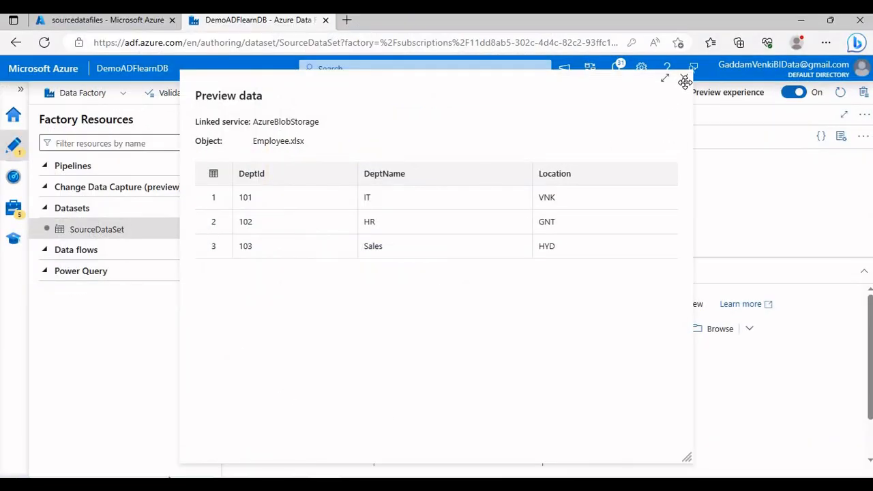
Back in Azure Data Factory, close the data preview and start a new dataset with Azure SQL Database as data store
left_click(685, 80)
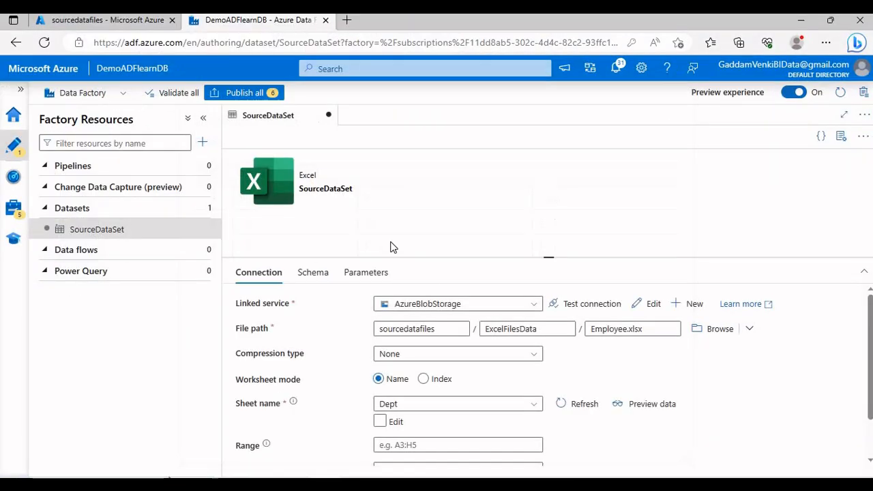
left_click(203, 209)
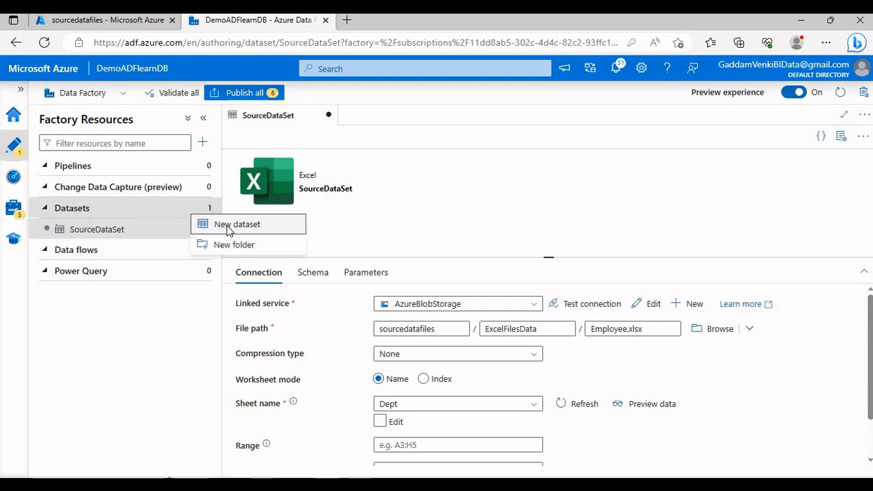
left_click(227, 225)
scroll(675, 321, "down", 5)
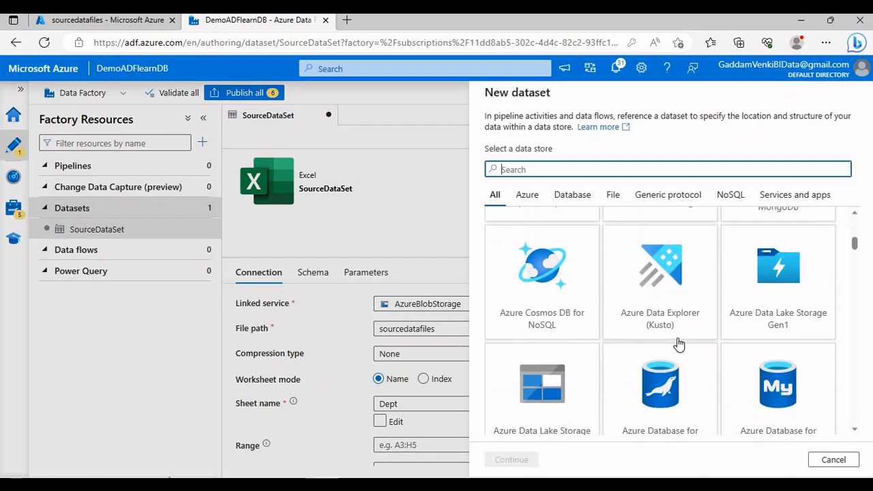
scroll(678, 345, "down", 4)
left_click(546, 328)
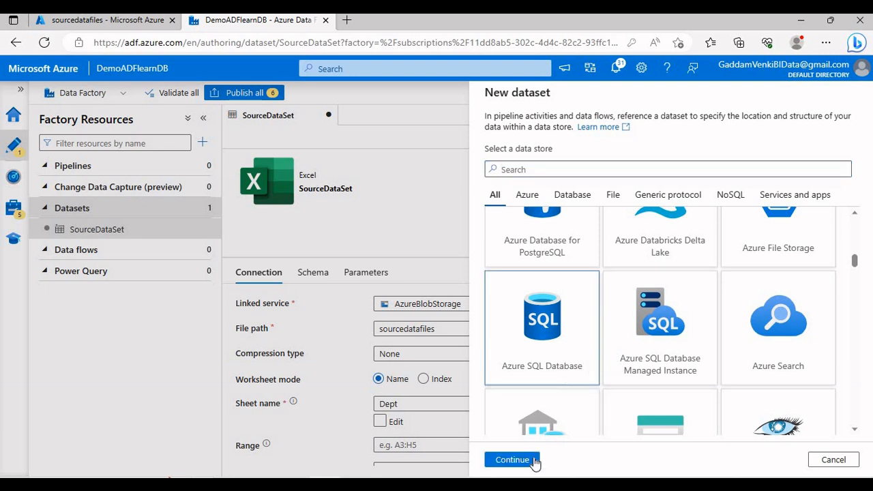
left_click(534, 461)
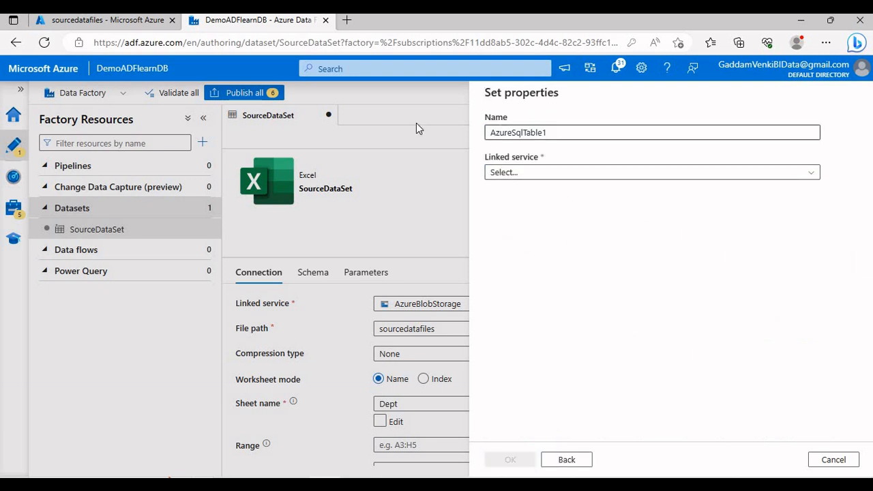
Name the new dataset DestinationDataSet and select AzureSqlDatabase as its linked service
type("Desti")
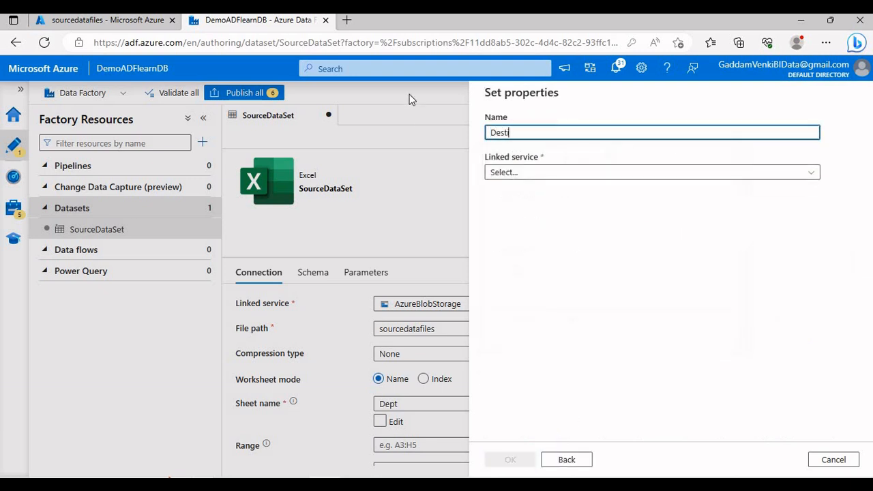
type("nationDataSet")
left_click(548, 174)
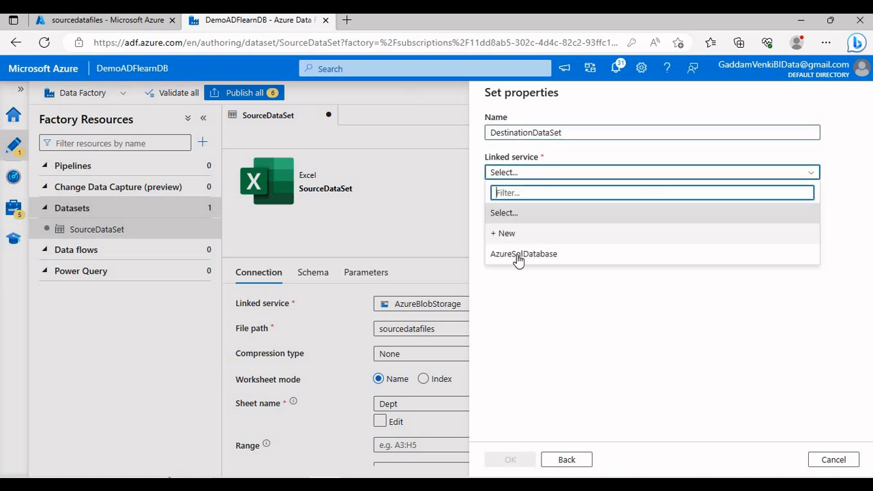
left_click(519, 256)
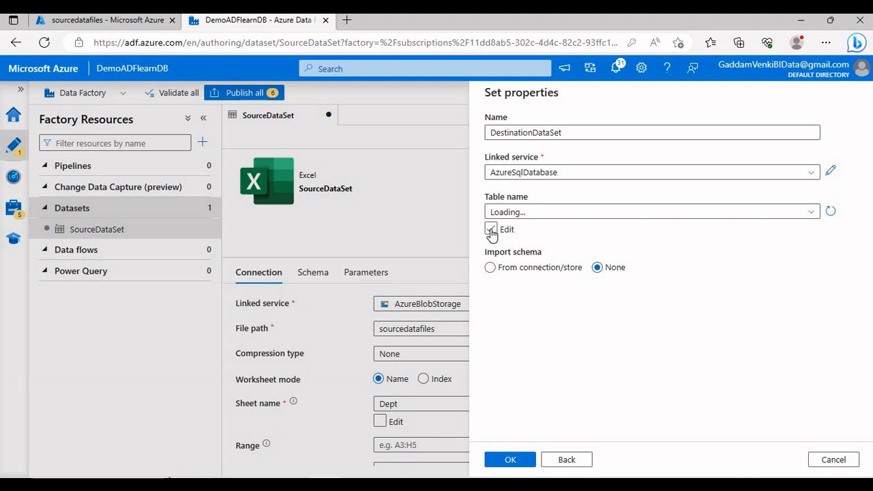
Enter ExcelData manually as the table name, import the schema from the connection/store, create the dataset and hide its properties
left_click(491, 230)
left_click(703, 211)
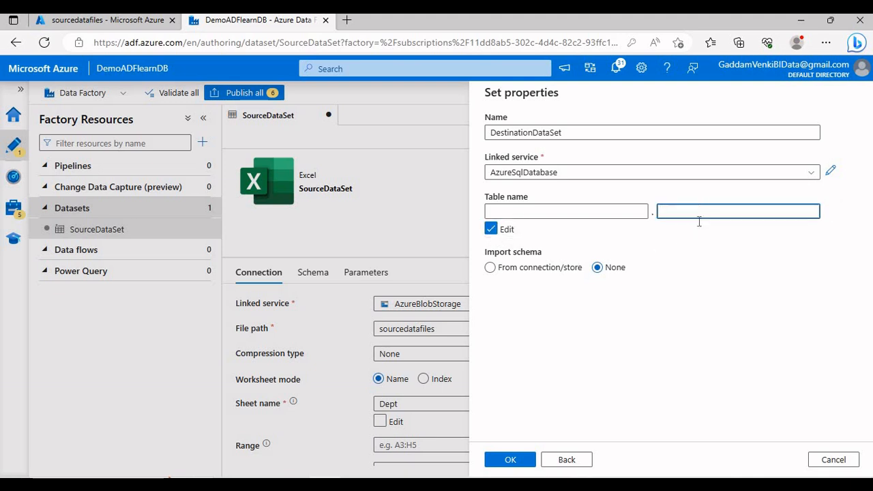
type("ExcelData")
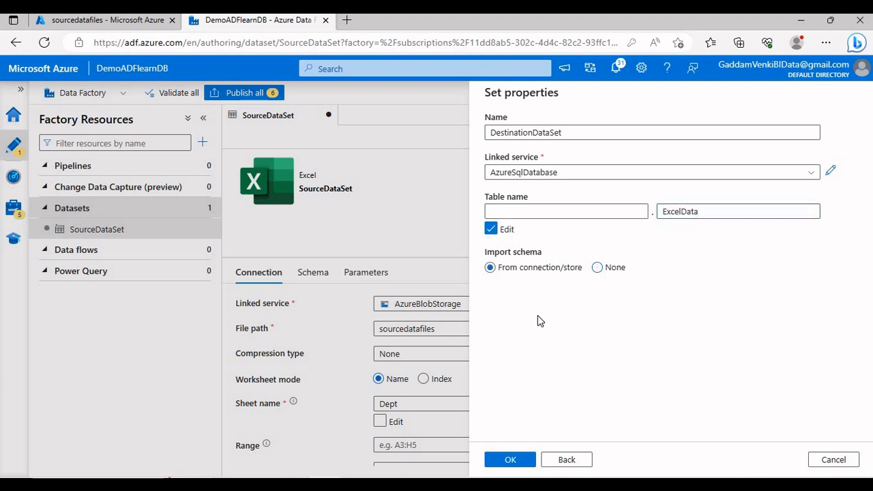
left_click(523, 459)
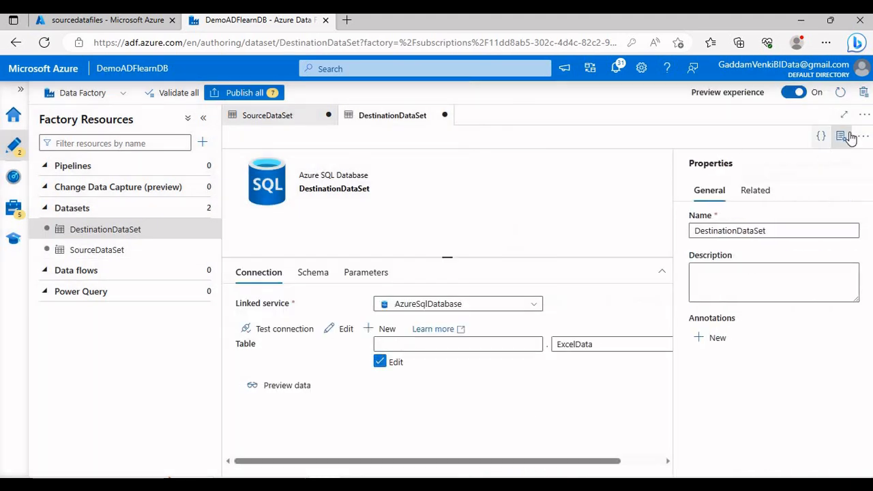
left_click(843, 136)
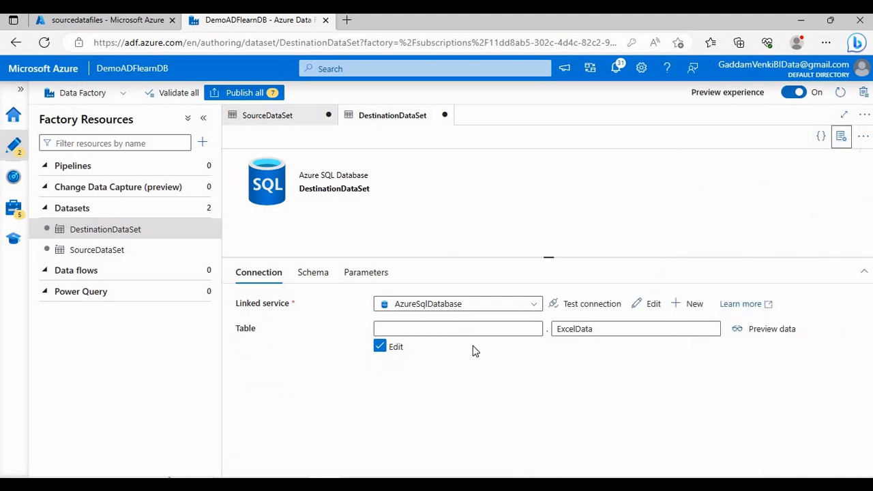
Compare the schema columns and types of DestinationDataSet with those of SourceDataSet
left_click(320, 274)
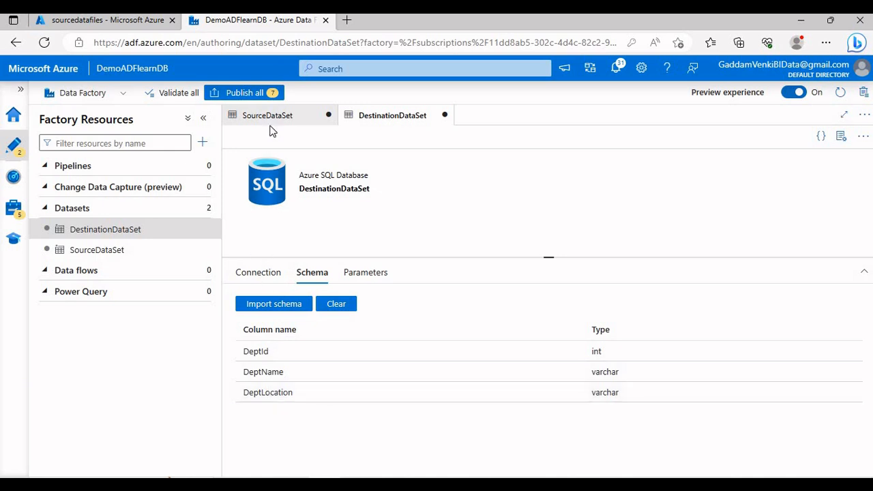
left_click(276, 116)
left_click(313, 276)
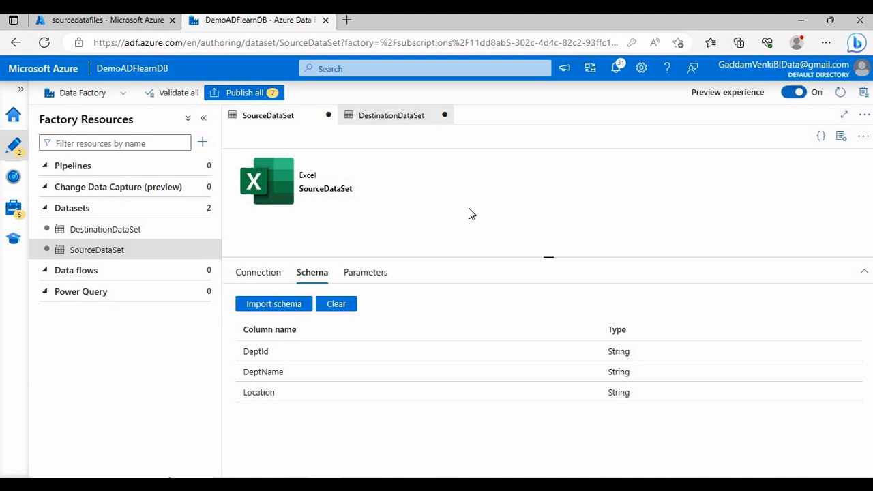
Create a new pipeline, add a Copy data activity to its canvas and collapse the properties and resources panes
left_click(200, 166)
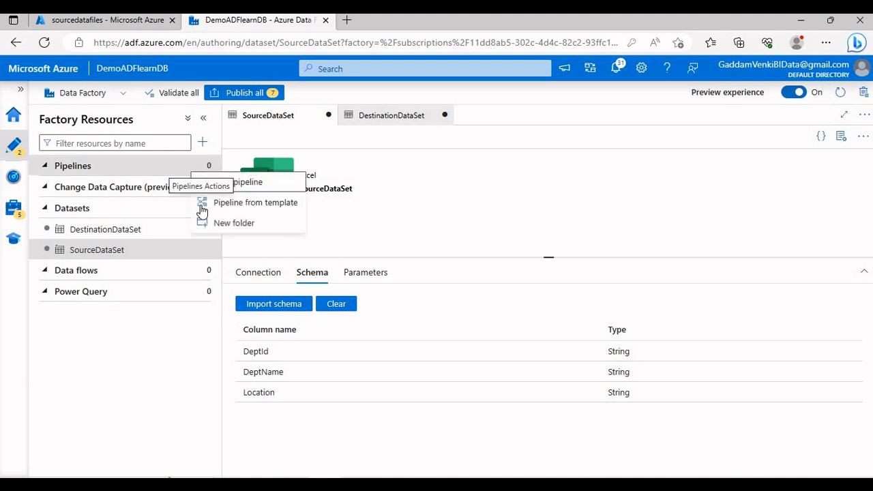
key("Return")
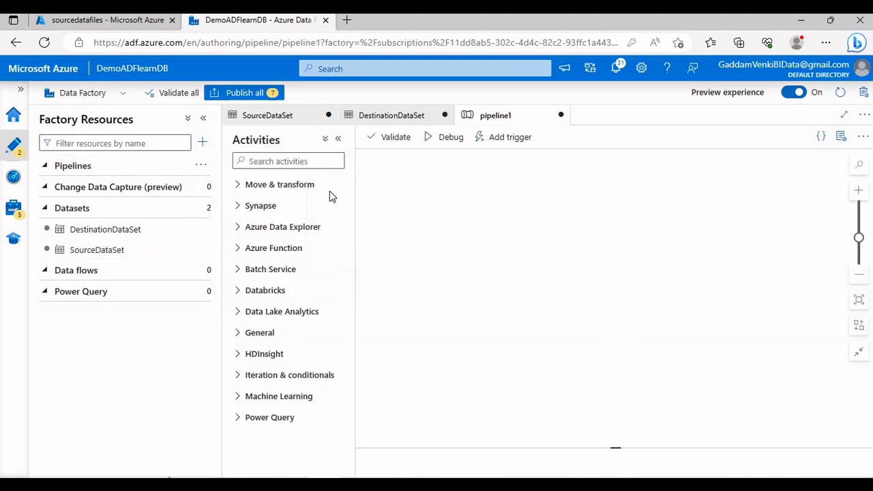
left_click(236, 185)
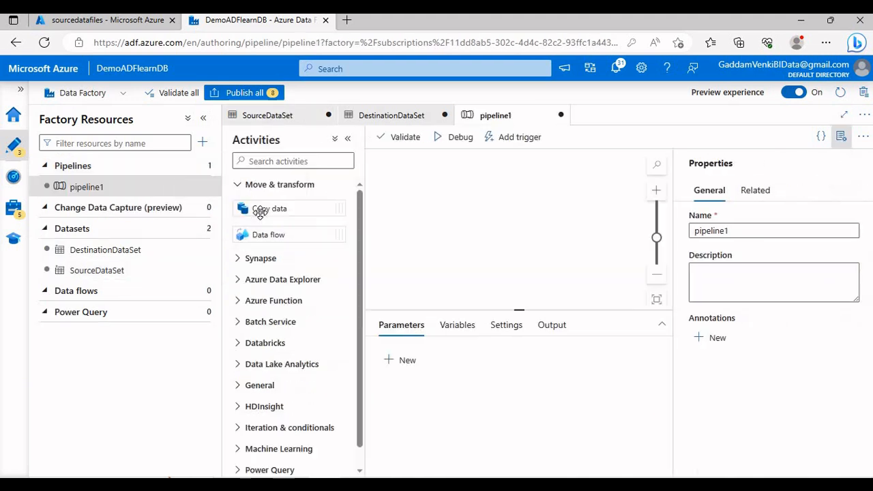
left_click_drag(267, 211, 572, 186)
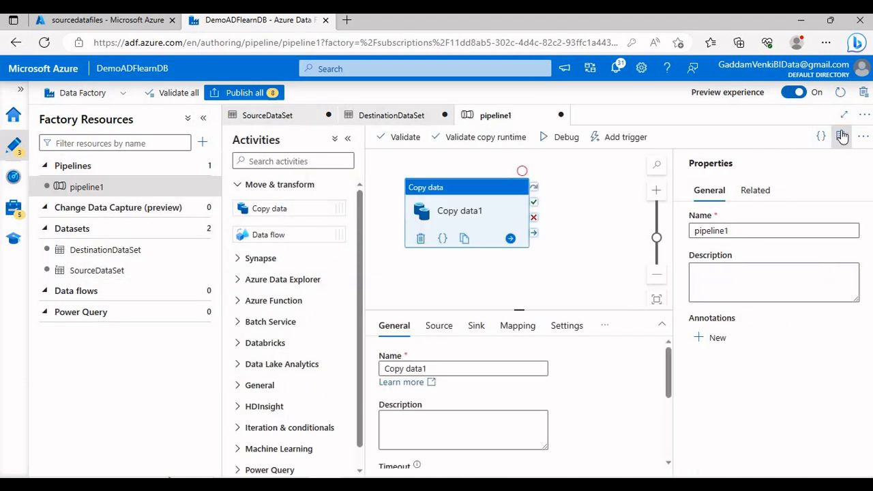
left_click(841, 136)
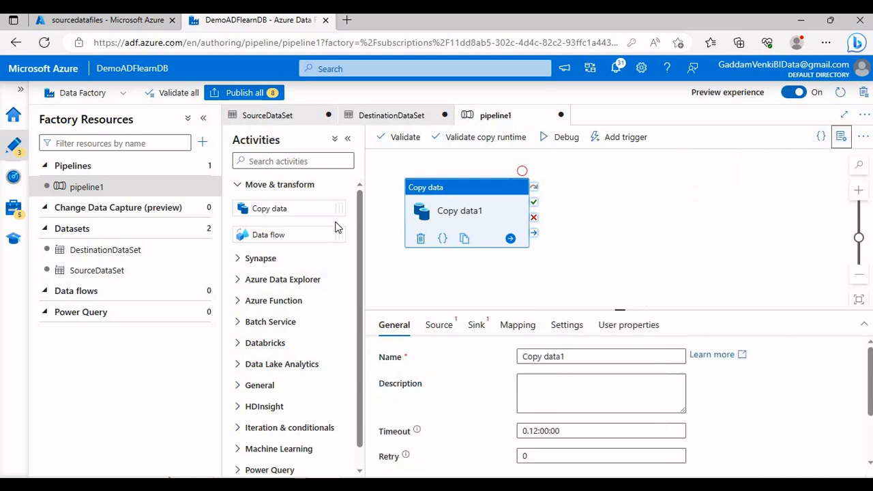
left_click(203, 119)
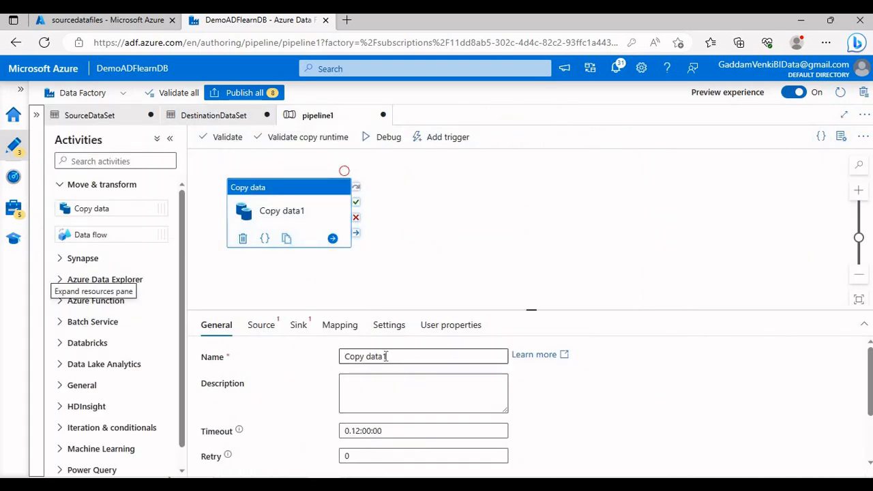
Rename the Copy data activity as "Data Copy from Excel to DB"
left_click_drag(387, 356, 307, 340)
type("Dat")
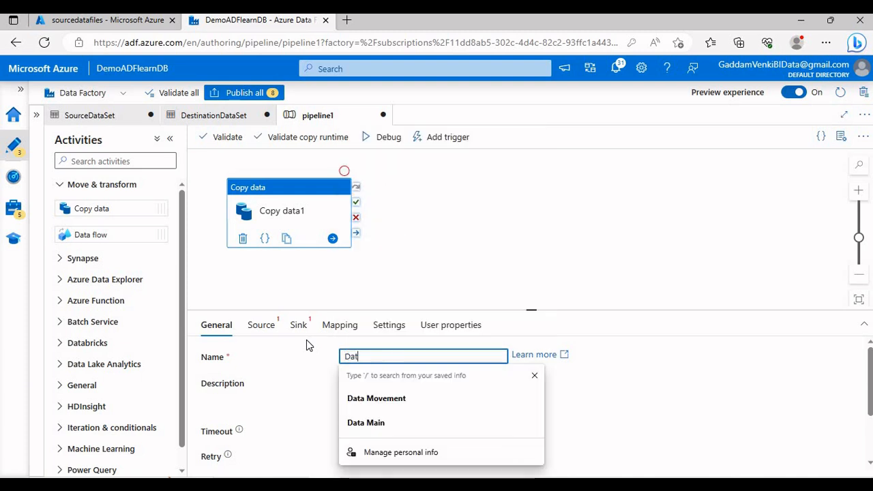
type("a Copy fr")
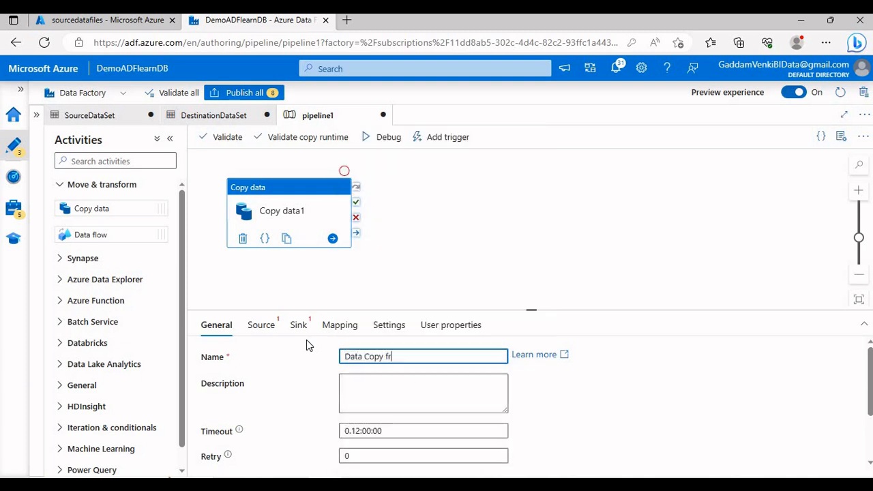
type("om Excel to DB")
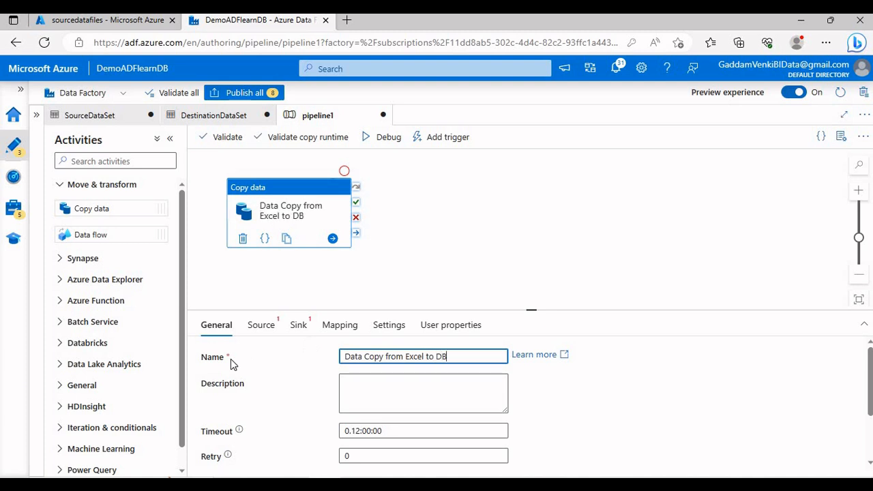
left_click(306, 290)
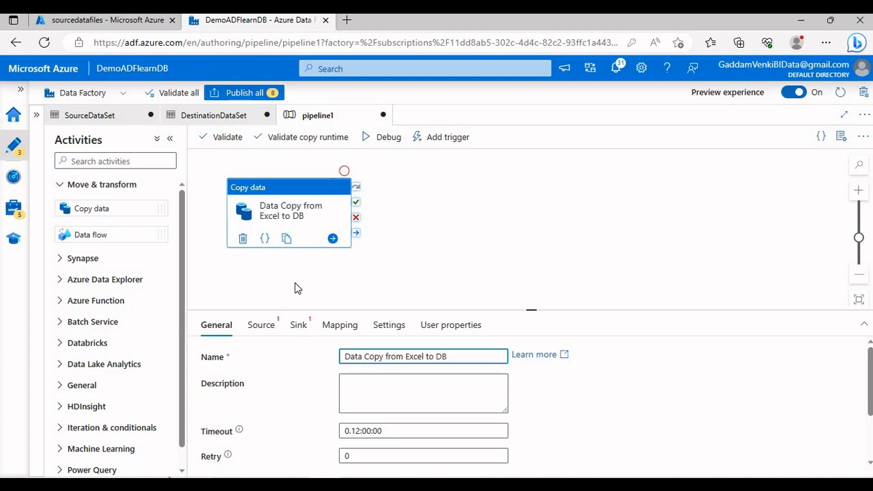
Set the copy activity's source dataset to SourceDataSet and its sink dataset to DestinationDataSet
left_click(273, 191)
left_click(270, 325)
left_click_drag(358, 309, 359, 262)
left_click(385, 311)
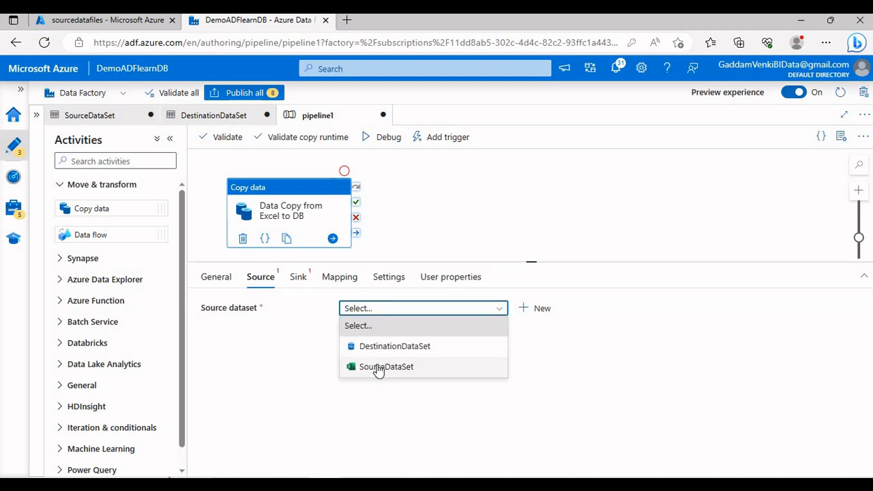
left_click(379, 367)
left_click(298, 277)
left_click(377, 317)
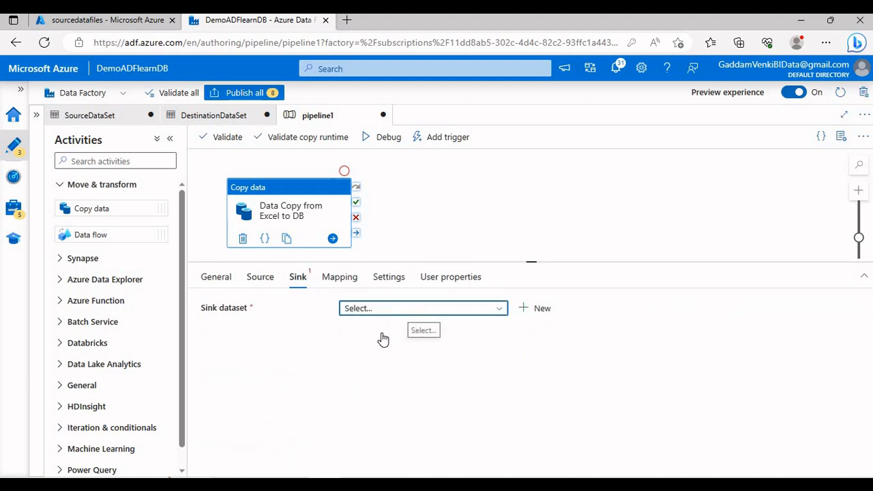
left_click(382, 344)
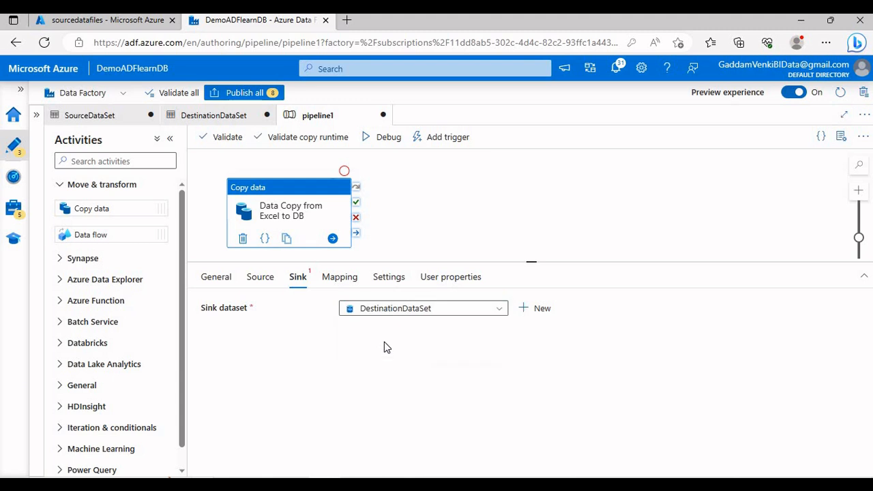
Import the schemas for the copy activity's mapping and map the source column Location to DeptLocation
left_click(334, 281)
left_click(266, 334)
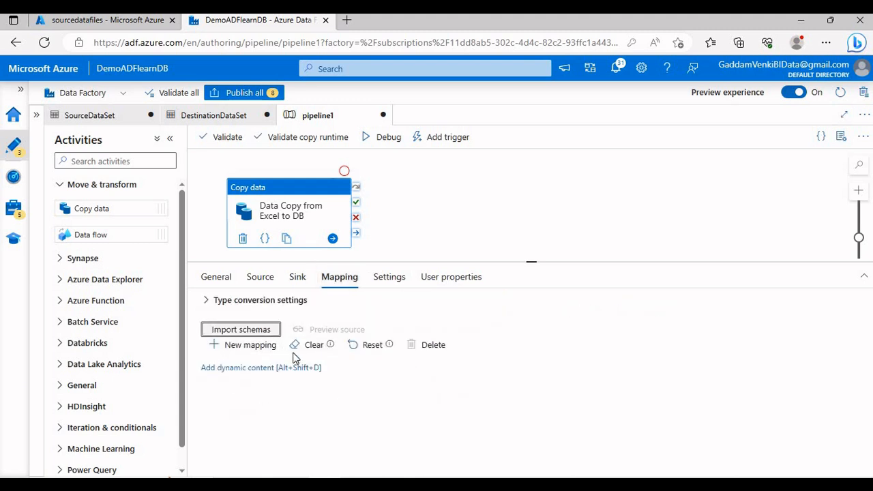
left_click_drag(502, 261, 506, 232)
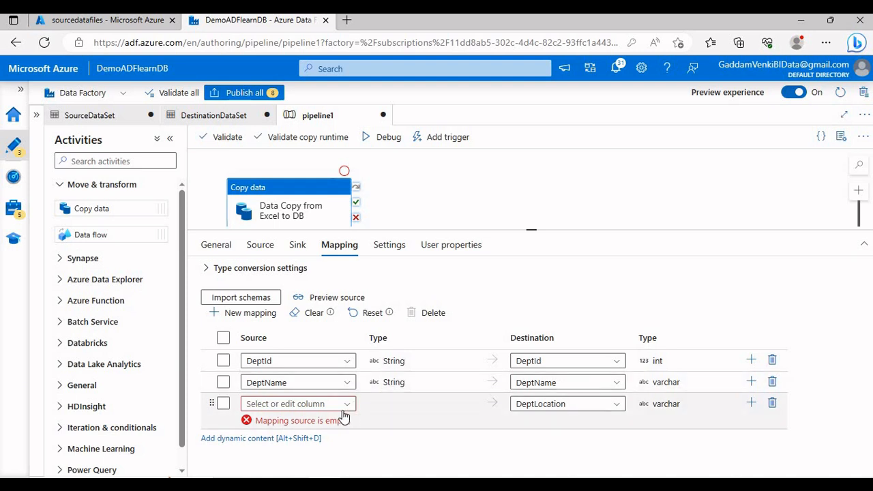
left_click(344, 408)
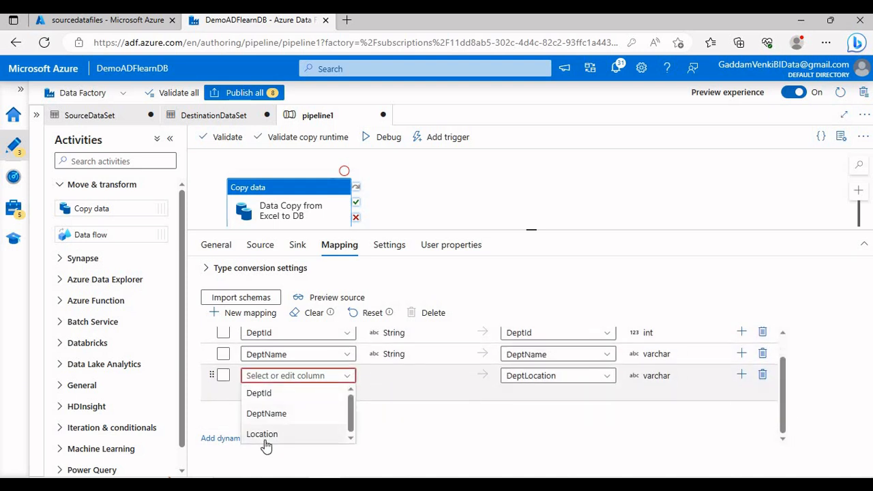
left_click(265, 438)
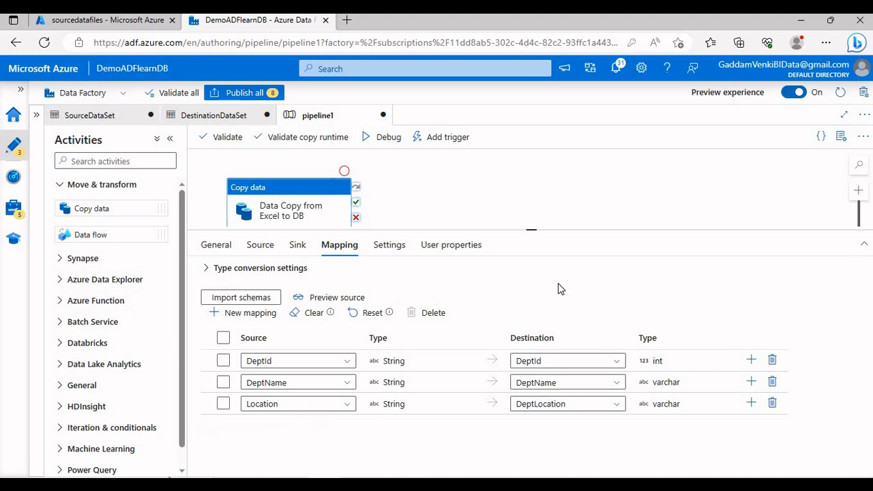
Set the copy activity's maximum data integration unit to 2 and auto-generate its user properties
left_click(391, 245)
left_click(372, 293)
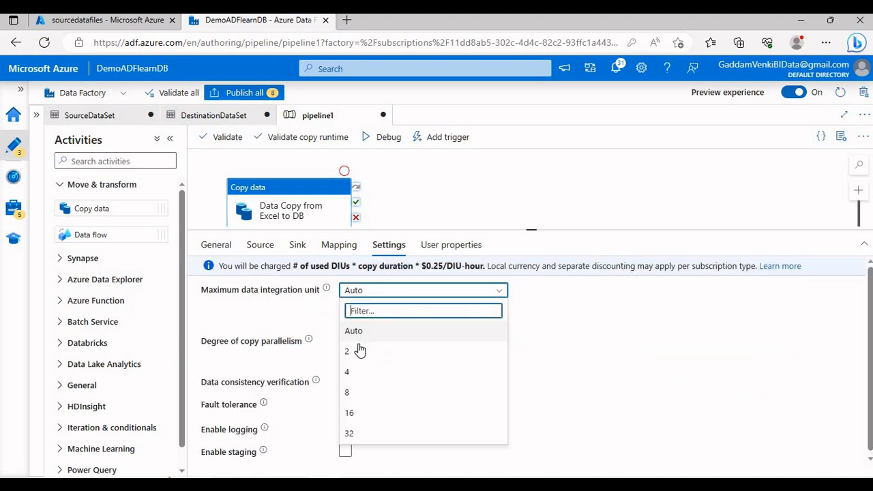
left_click(360, 350)
left_click(470, 247)
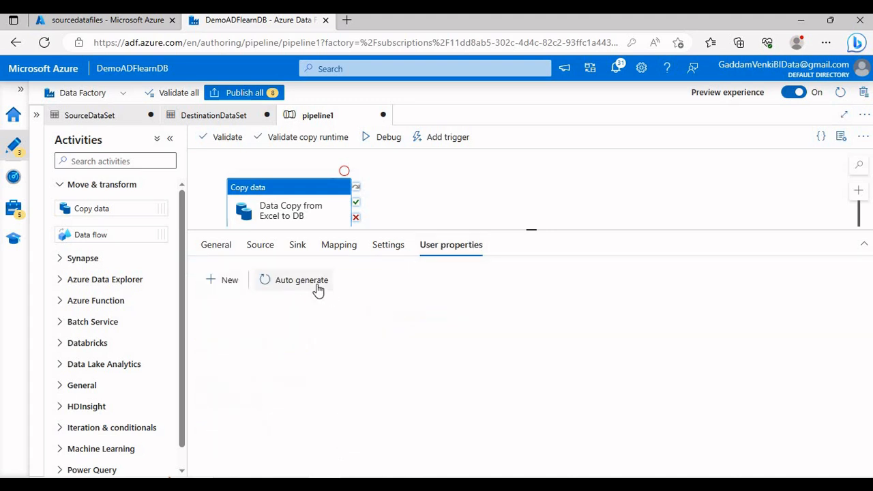
left_click(316, 287)
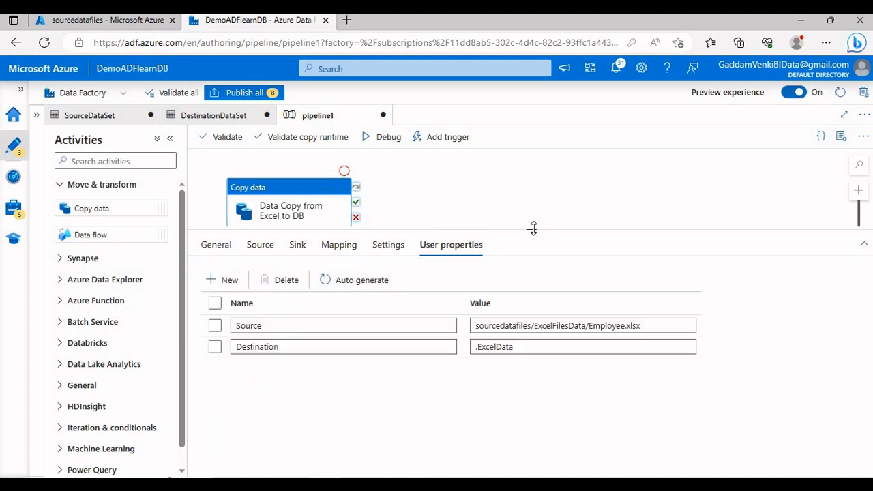
left_click_drag(533, 228, 532, 285)
left_click(533, 249)
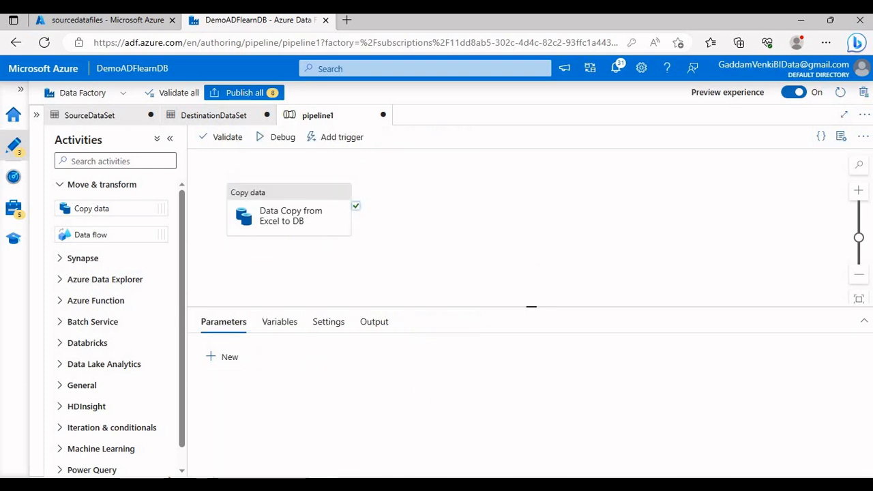
Switch to SQL Server Management Studio, add SELECT * FROM ExcelData below the table definition and execute only that query
left_click(356, 484)
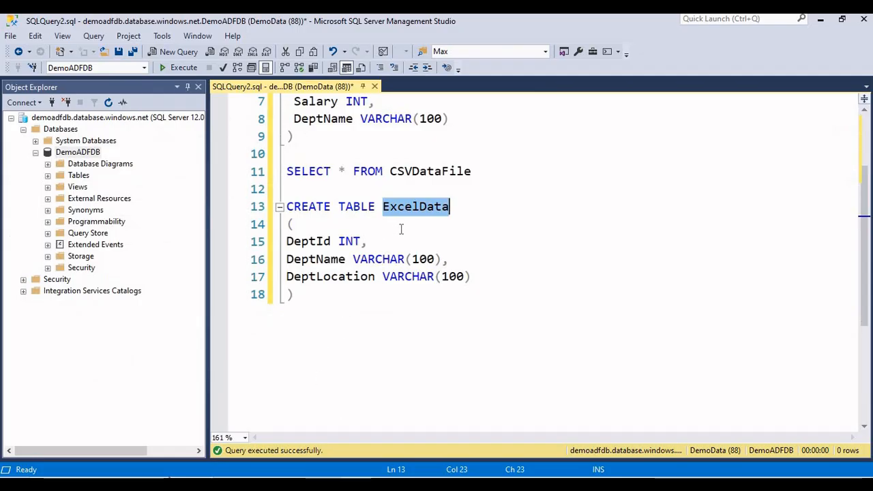
left_click(388, 295)
key("Return")
key("Return")
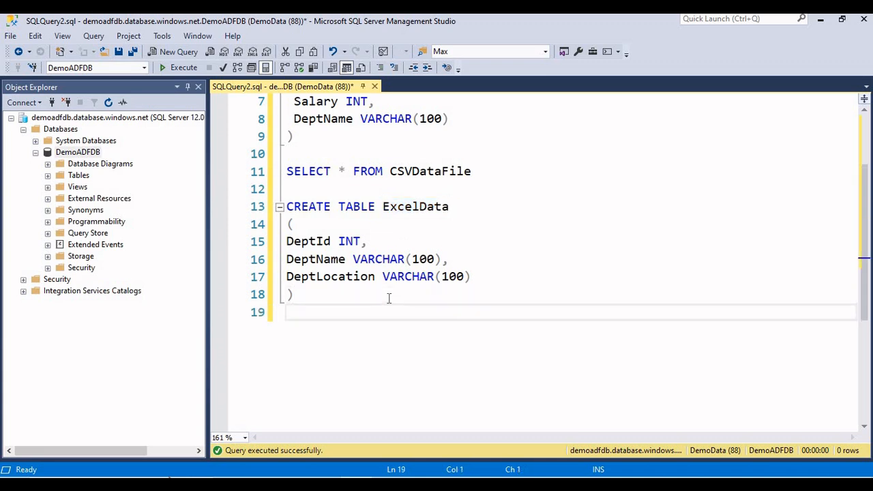
type("SELECT")
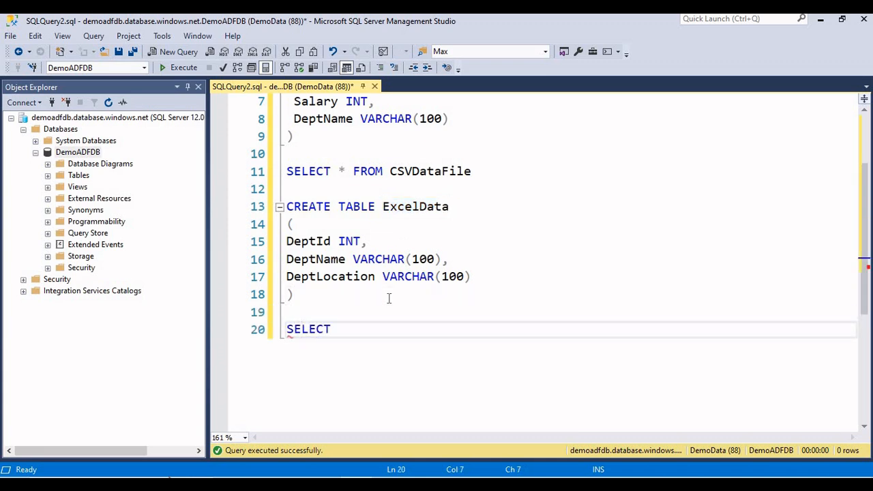
type("  F")
key("BackSpace")
key("BackSpace")
type("* FROM ExcelData")
key("shift+Home")
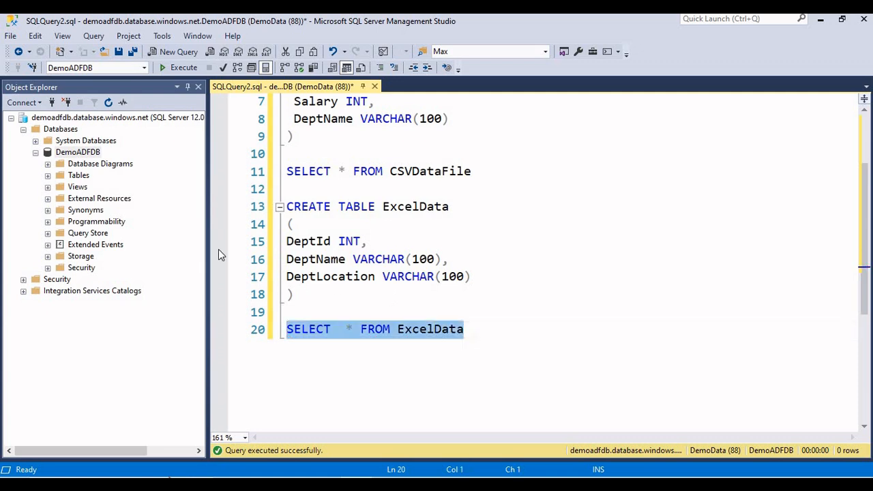
left_click(179, 67)
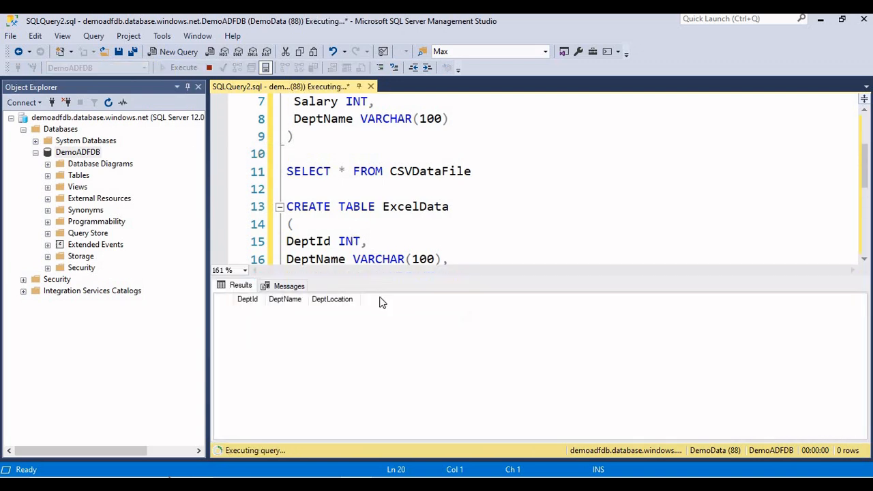
Switch to Azure Data Factory, validate pipeline1, and start a debug run and refresh its status
key("ctrl+r")
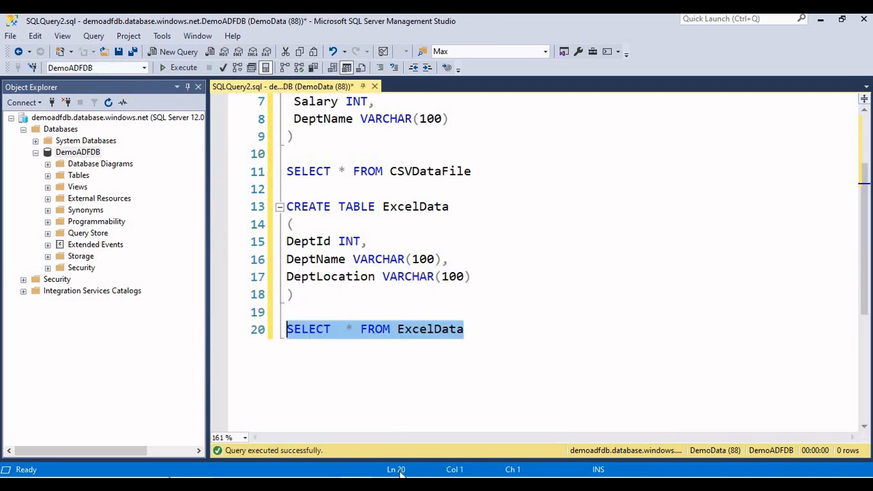
left_click(323, 484)
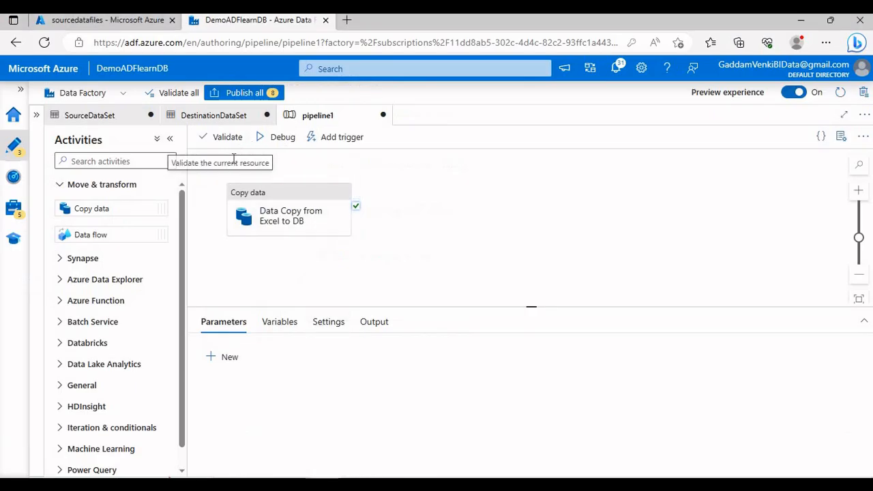
left_click(225, 139)
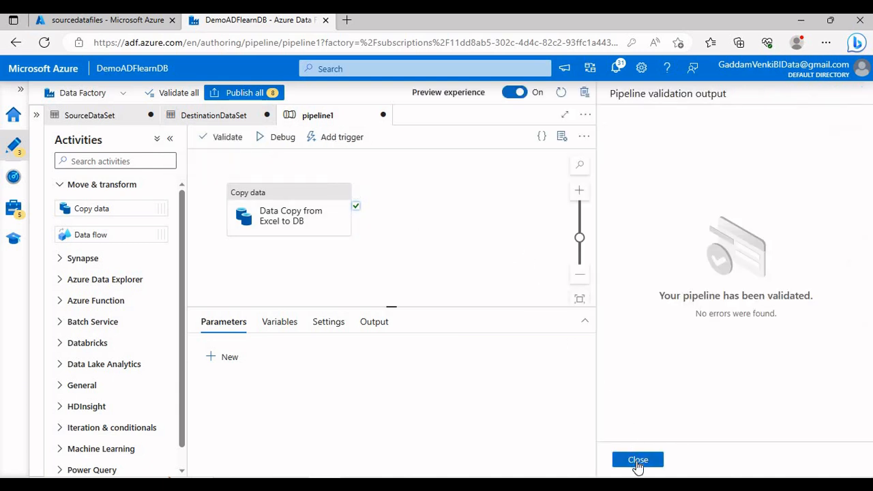
left_click(635, 457)
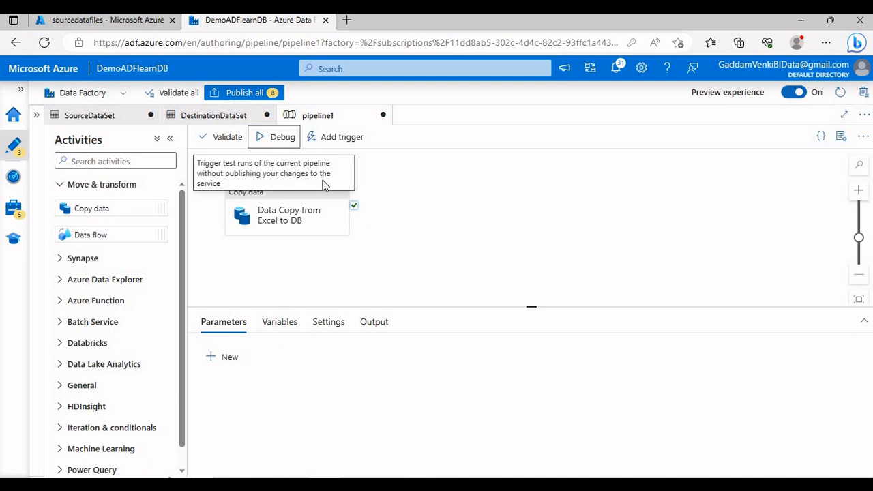
left_click(279, 140)
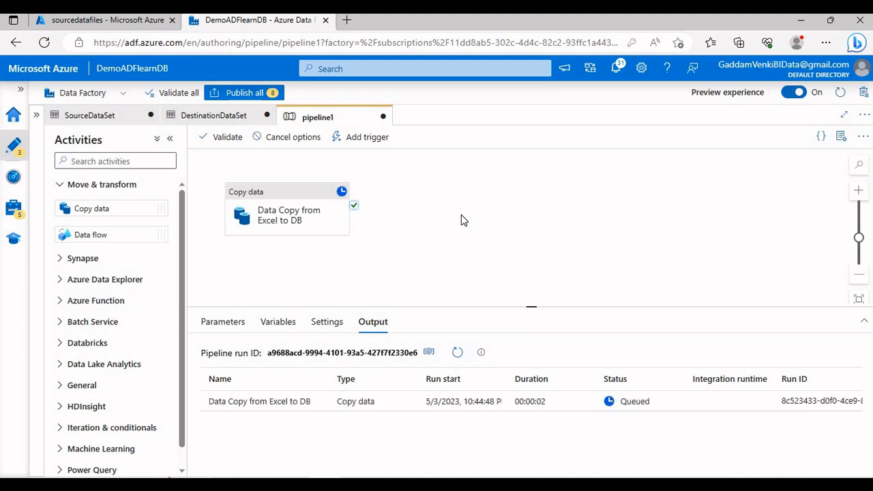
left_click(457, 353)
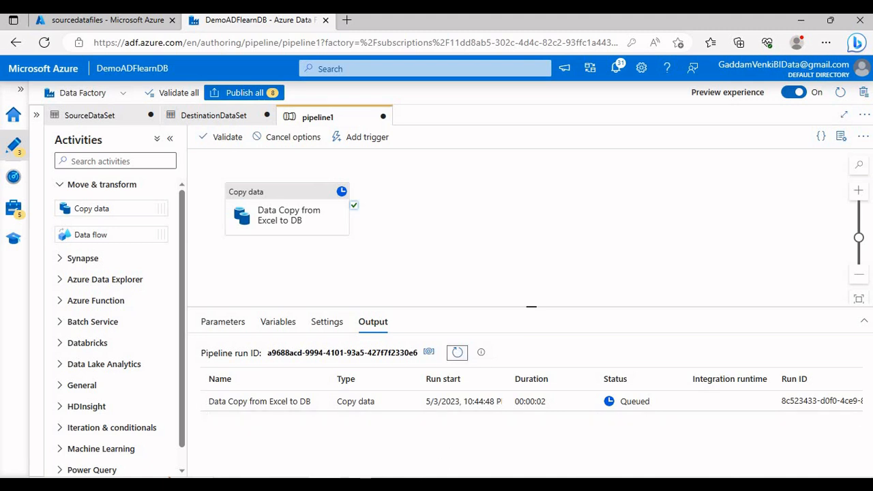
Switch to SQL Server Management Studio, rerun the SELECT query on ExcelData and select all the returned rows
left_click(382, 485)
left_click(191, 69)
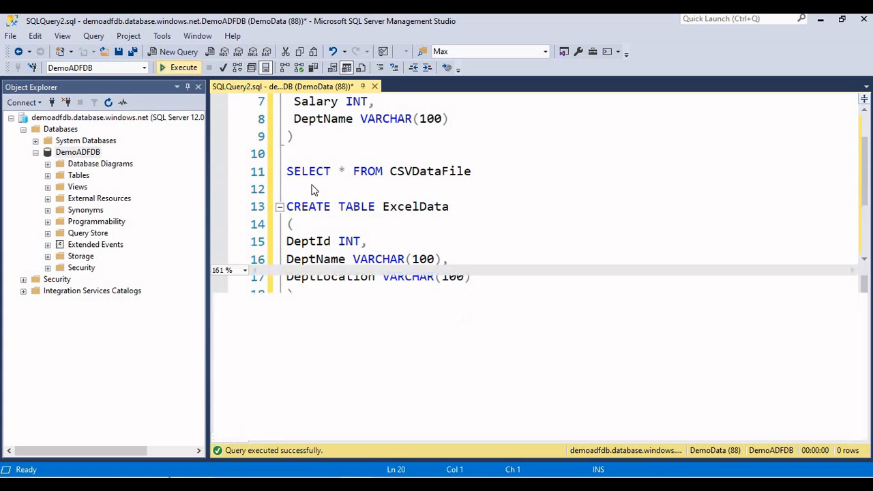
left_click_drag(330, 335, 238, 307)
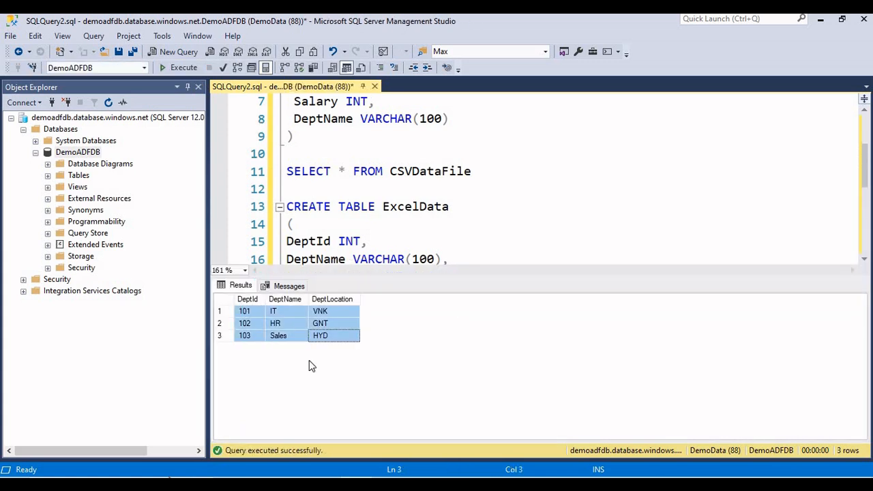
Refresh the debug run's status in Azure Data Factory and execute the ExcelData query again in SQL Server Management Studio
left_click(350, 484)
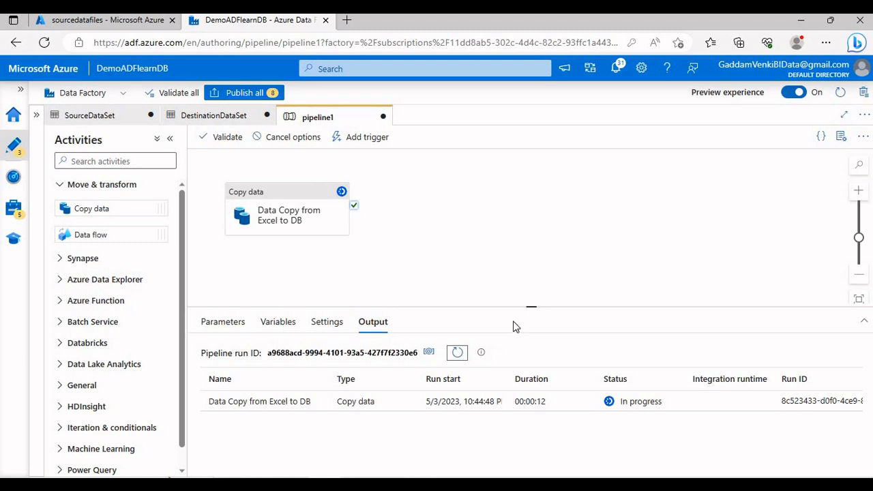
left_click(457, 354)
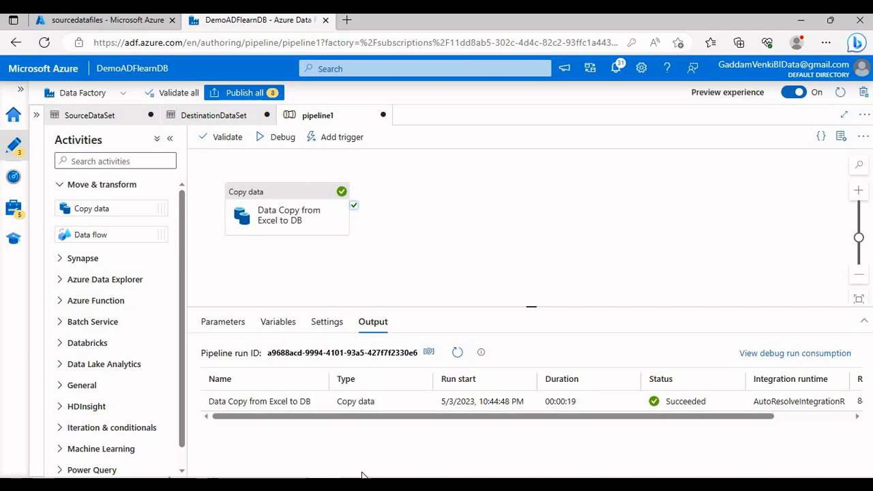
key("alt+Tab")
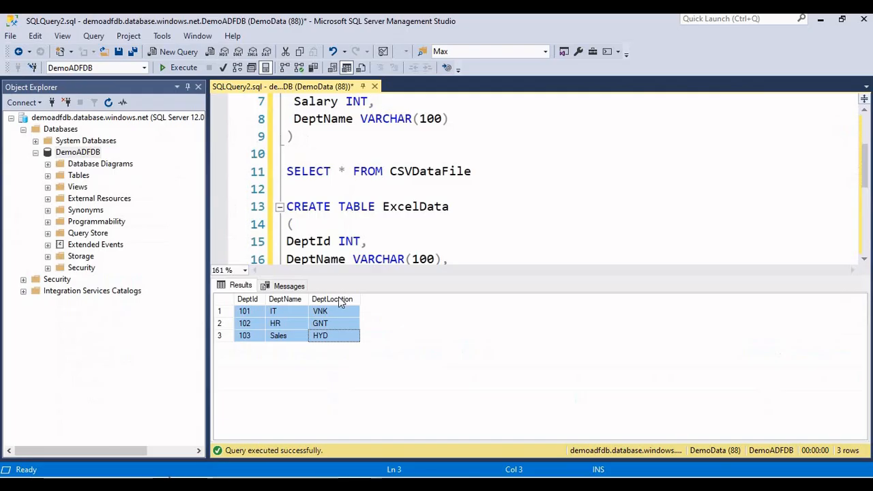
left_click(181, 68)
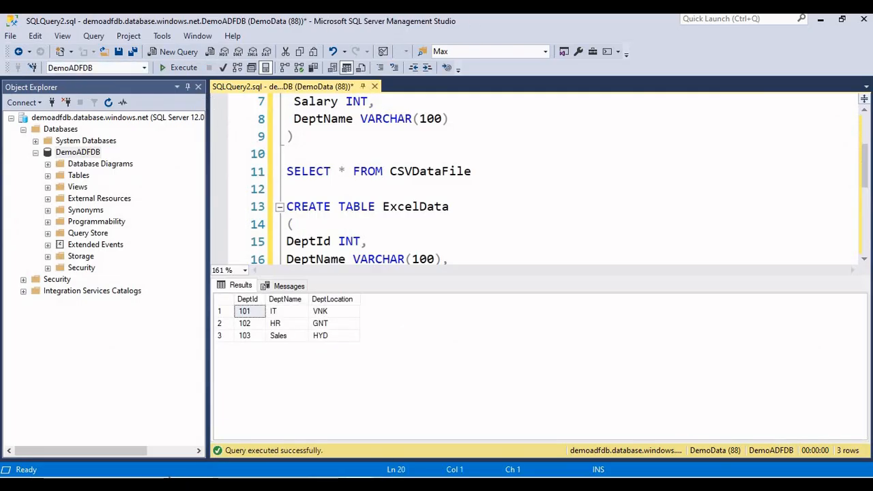
Debug pipeline1 a second time in Azure Data Factory, and re-execute the ExcelData query in SQL Server Management Studio, selecting all its rows
key("alt+Tab")
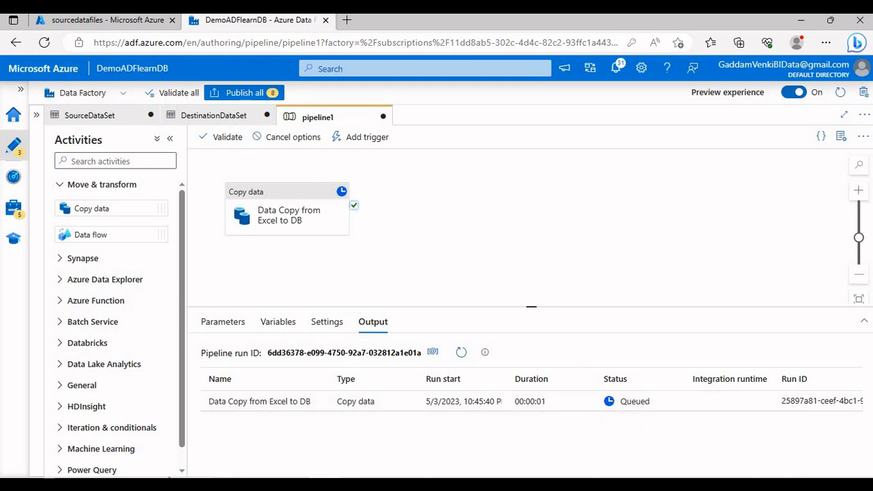
key("alt+Tab")
left_click(182, 69)
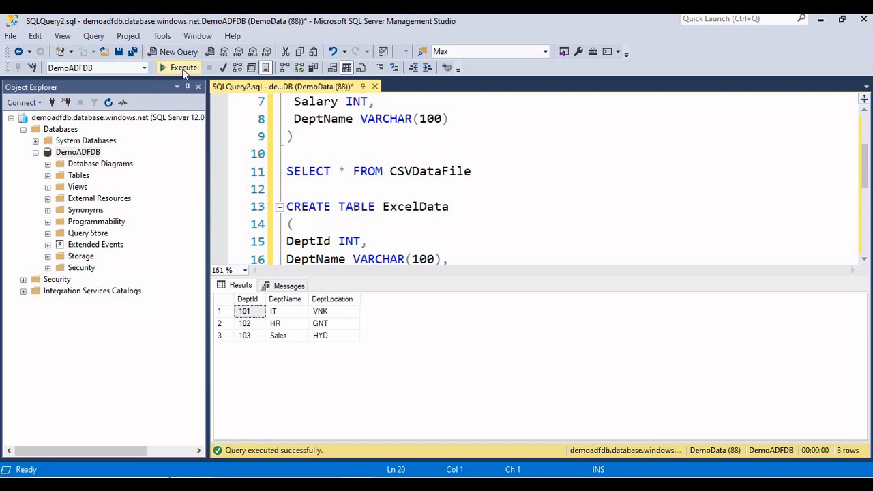
left_click(182, 68)
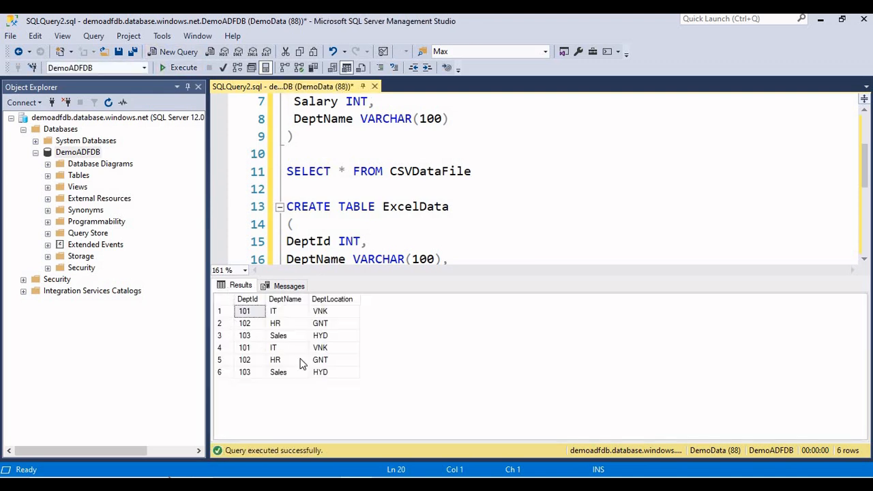
left_click_drag(329, 371, 247, 314)
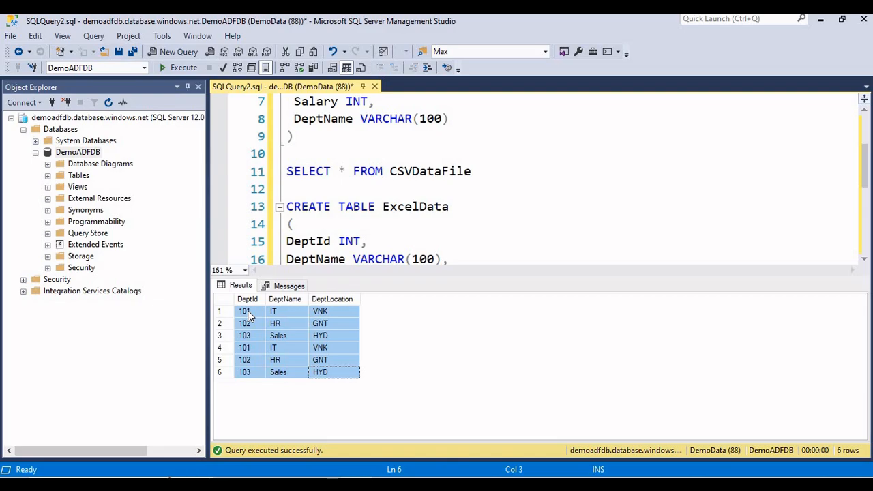
Switch to Azure Data Factory to refresh the second debug run's status, and bring up the Training Center.PNG image in the photo viewer
key("alt+Tab")
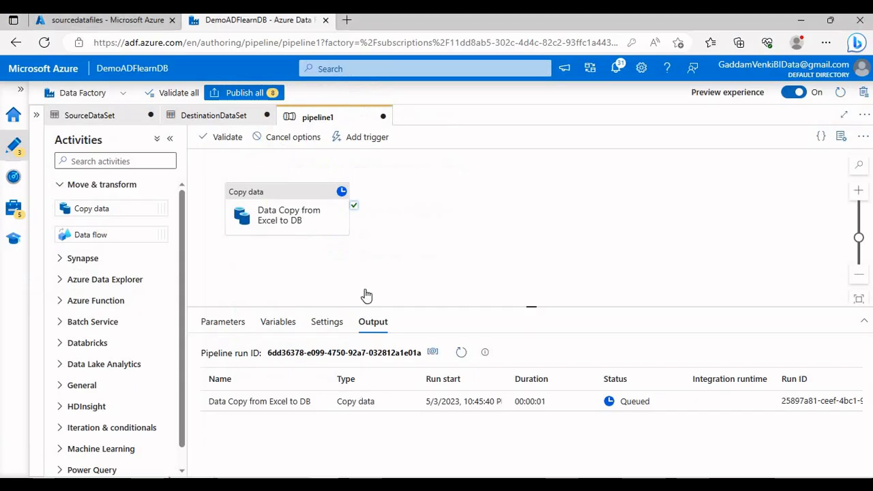
left_click(465, 359)
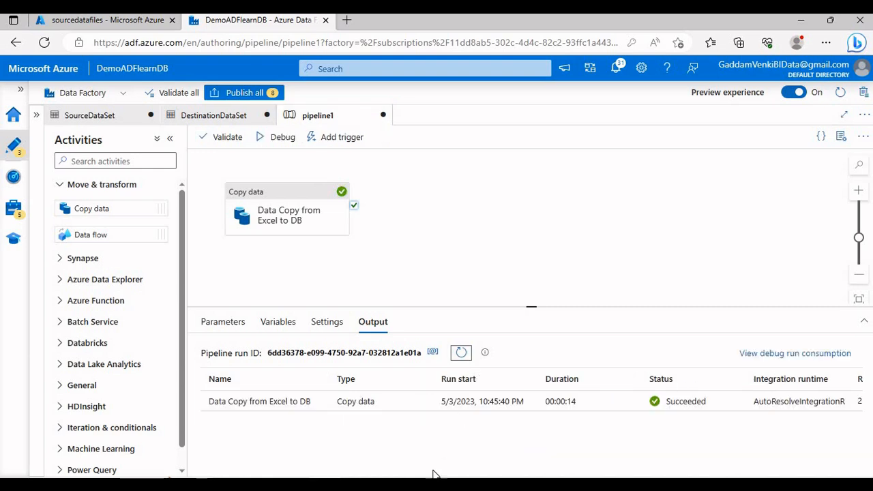
left_click(401, 485)
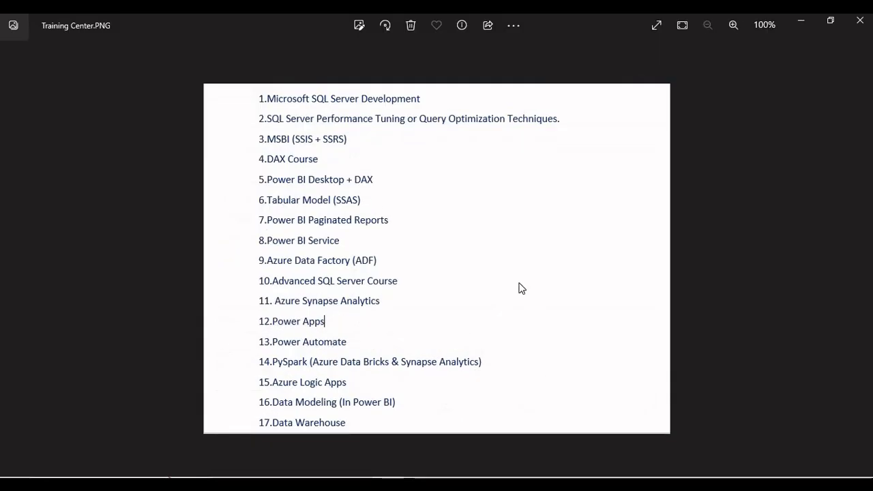